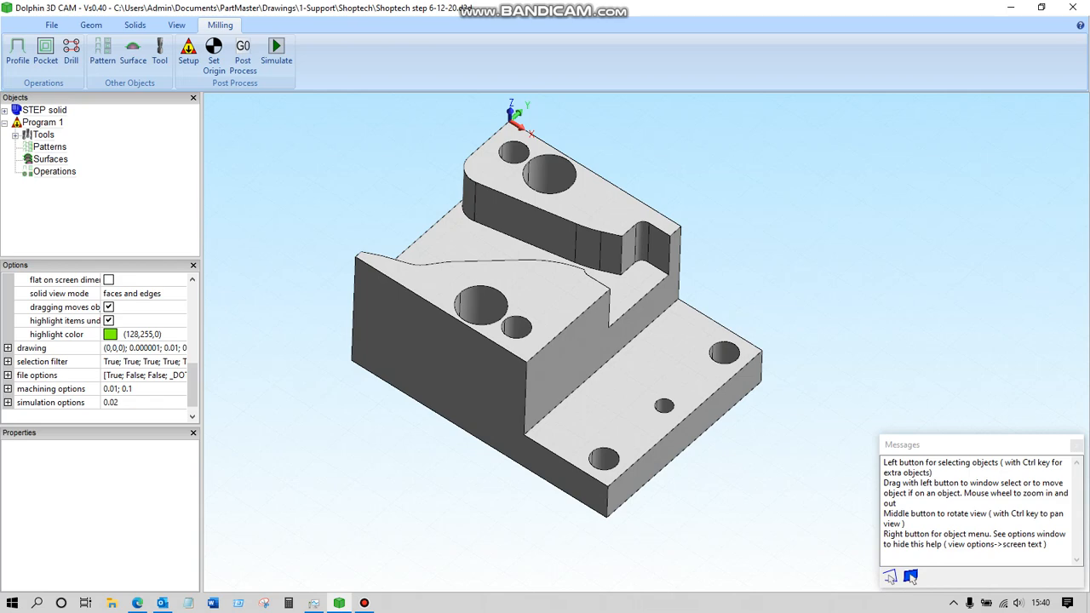
Make a sketch from the floor face of the channel running between the two raised blocks
mouse_move(544, 333)
middle_down()
mouse_move(545, 281)
mouse_move(527, 332)
middle_up()
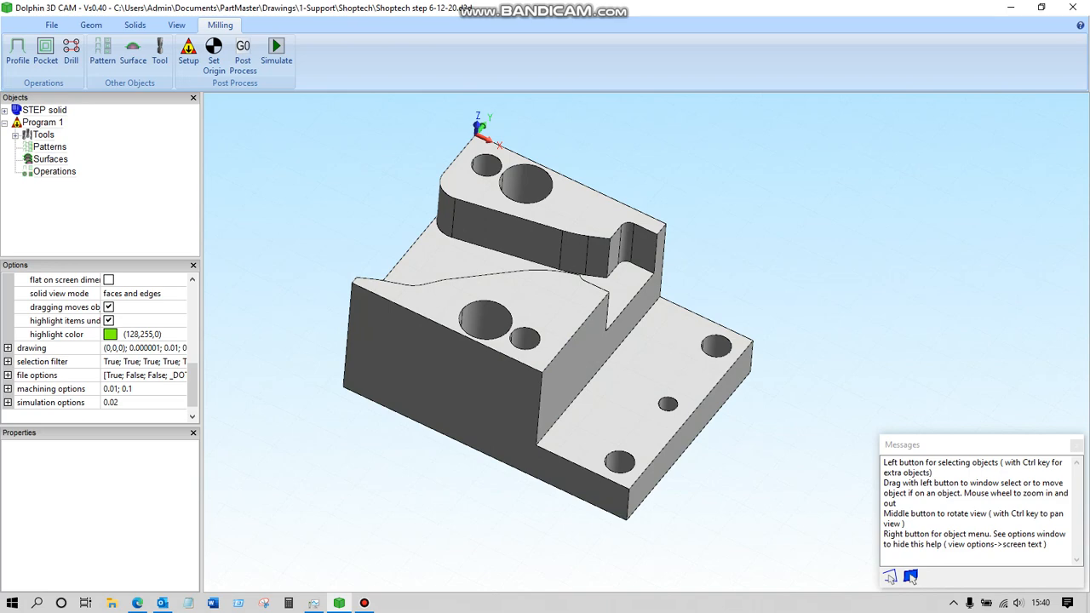
right_click(285, 151)
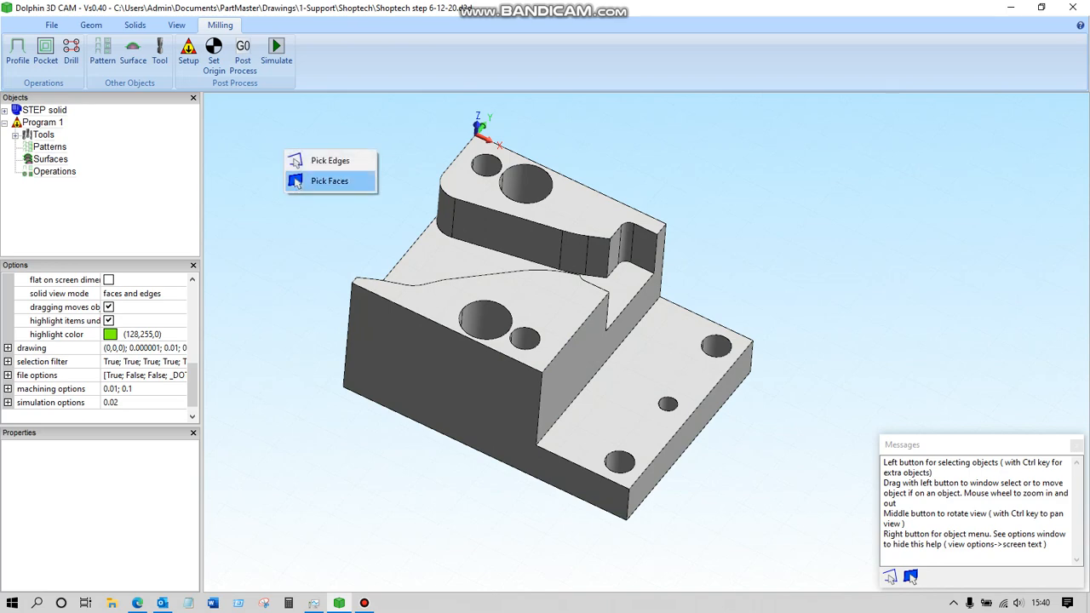
click(322, 181)
click(454, 254)
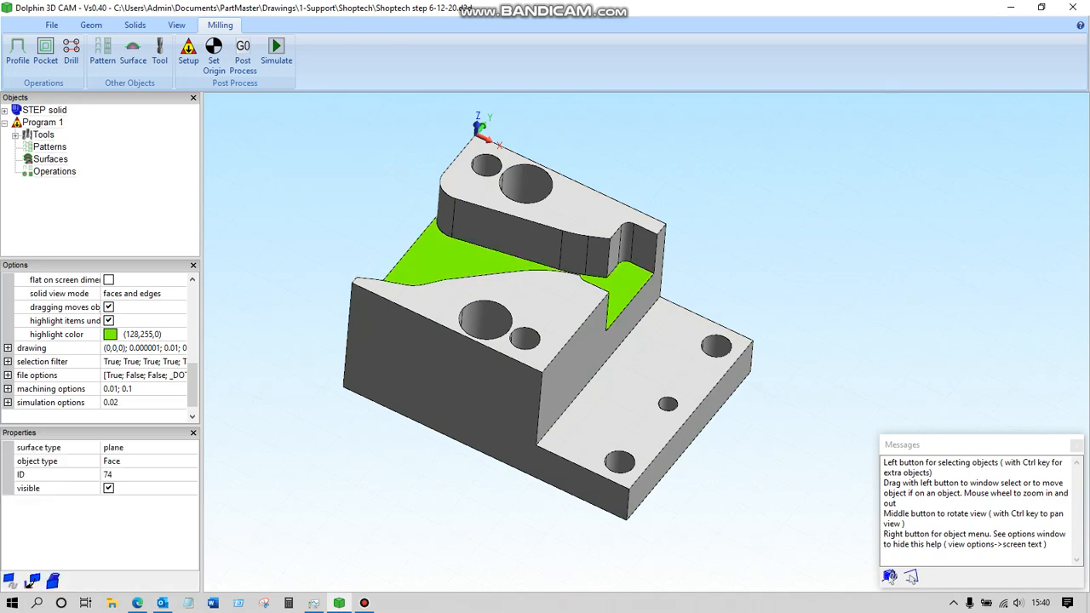
right_click(444, 258)
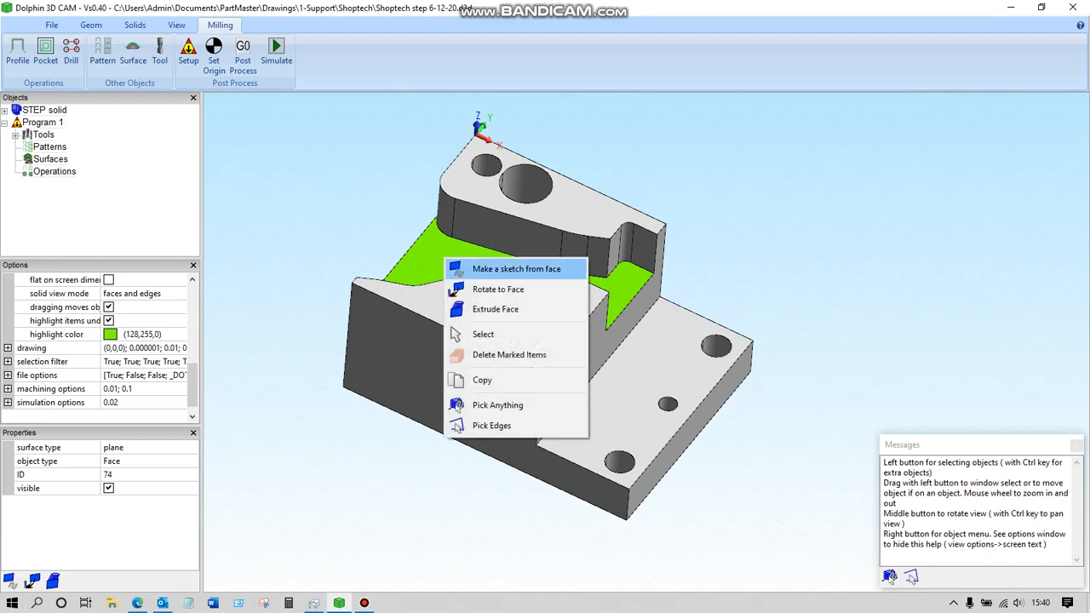
click(511, 269)
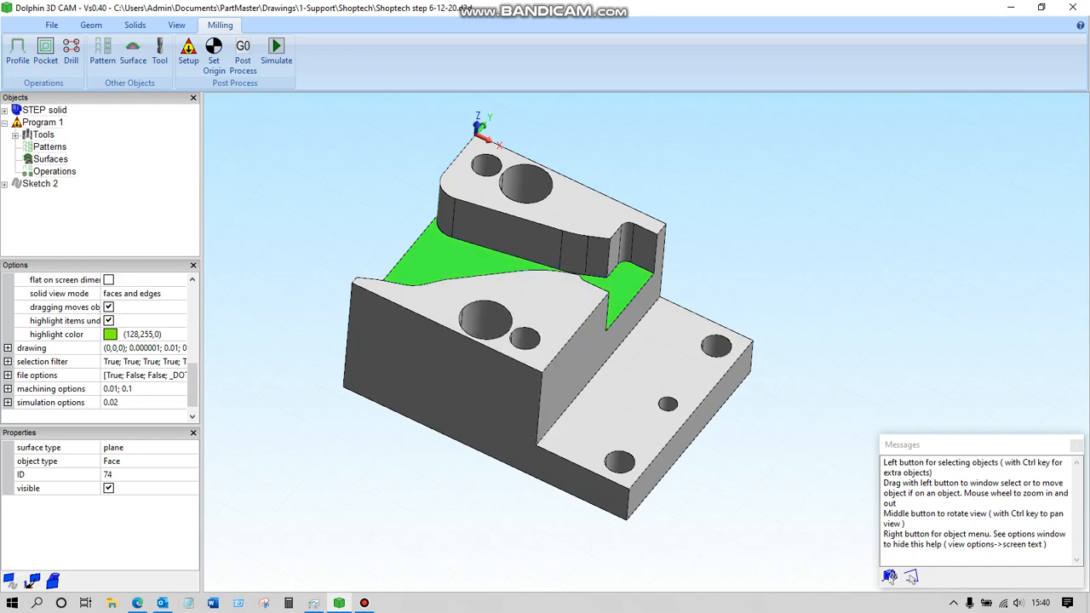
Examine the new sketch's elements to identify the three lines outlining the channel's open end beside the lower step
scroll(327, 264, down, 1)
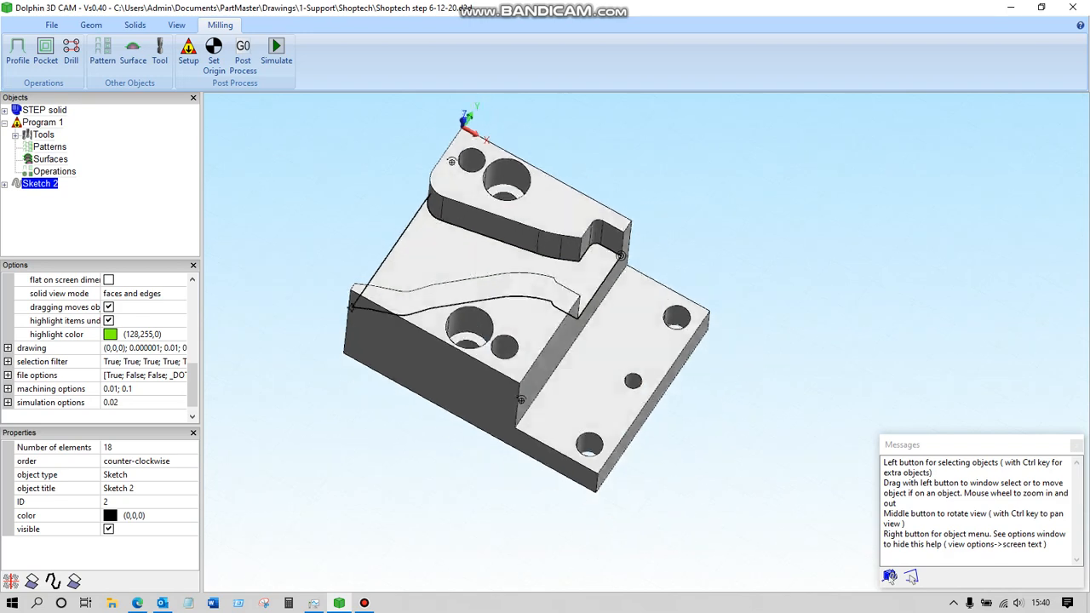
middle_drag(327, 264, 331, 235)
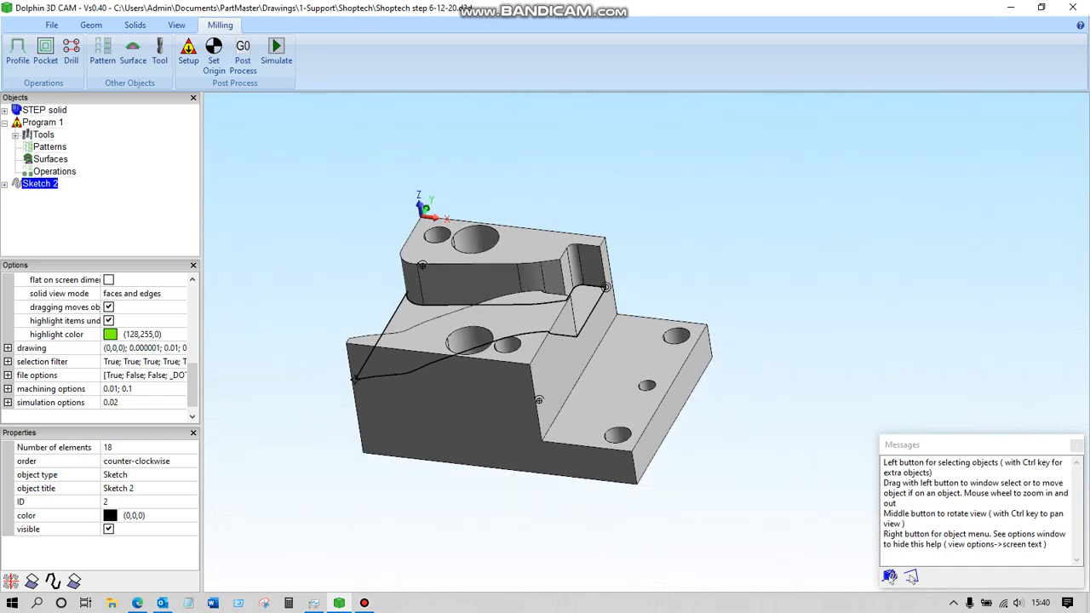
scroll(335, 204, up, 3)
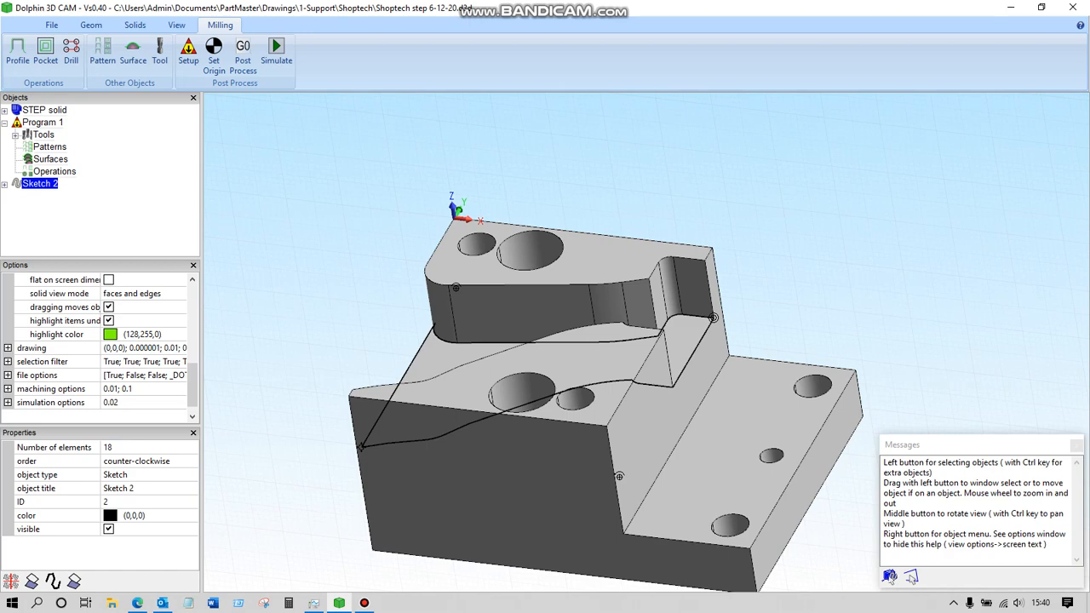
key(Right)
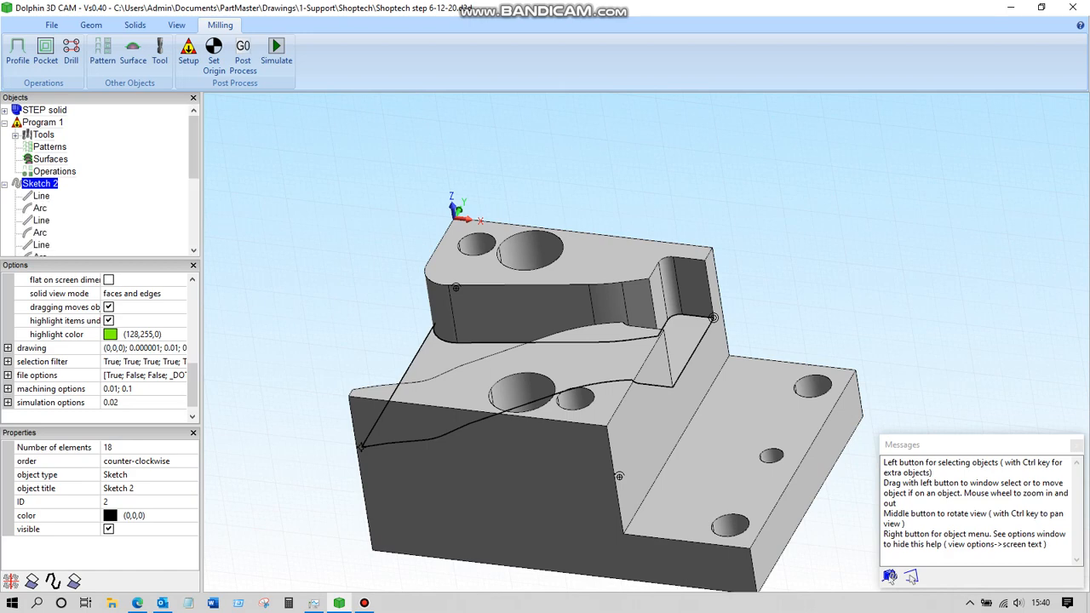
scroll(100, 179, down, 1)
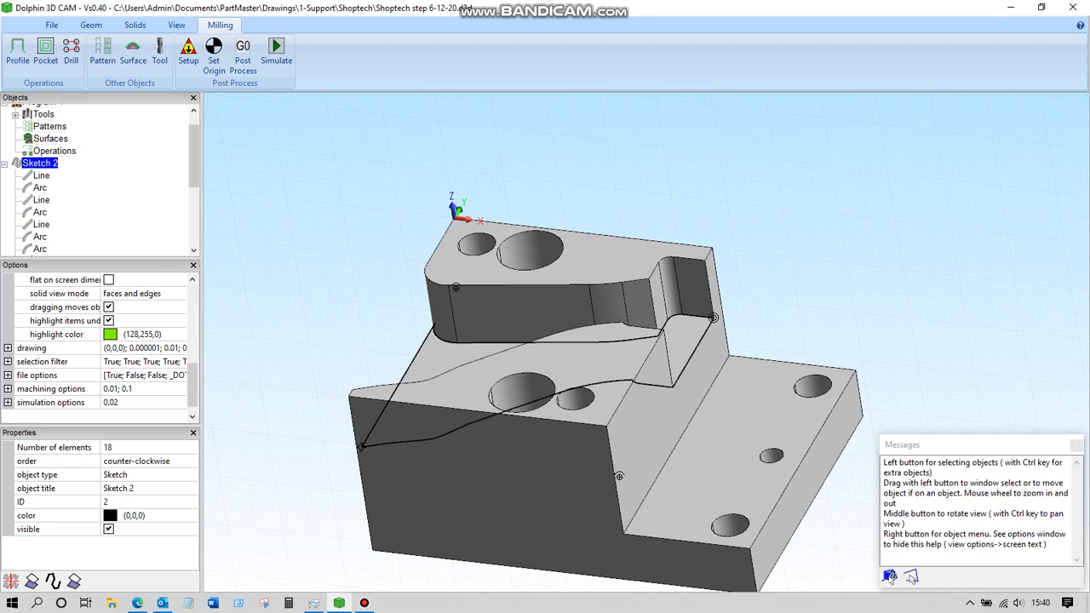
scroll(99, 178, down, 4)
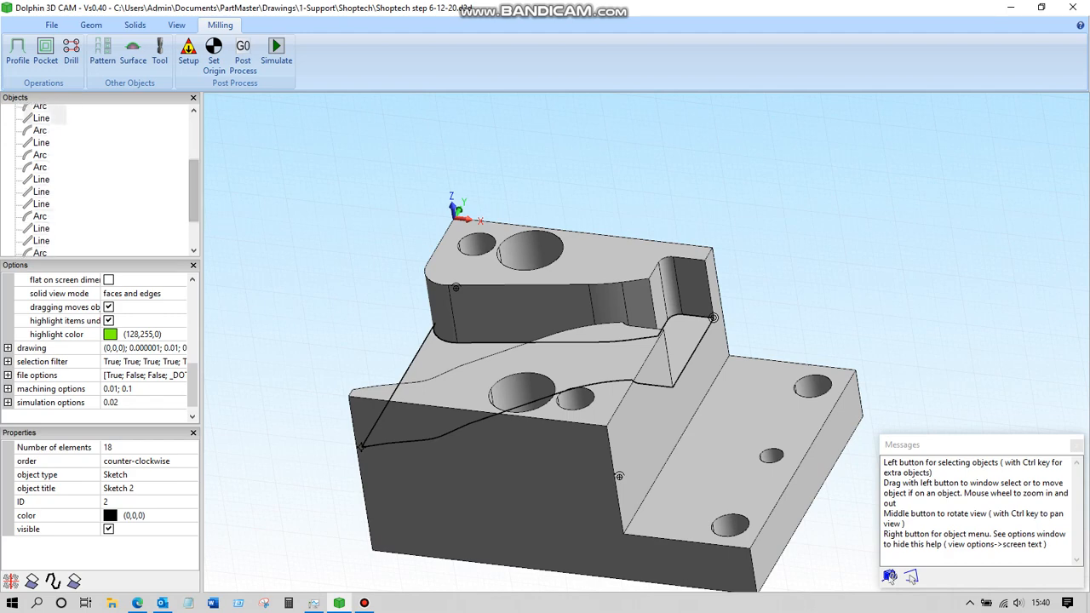
click(41, 179)
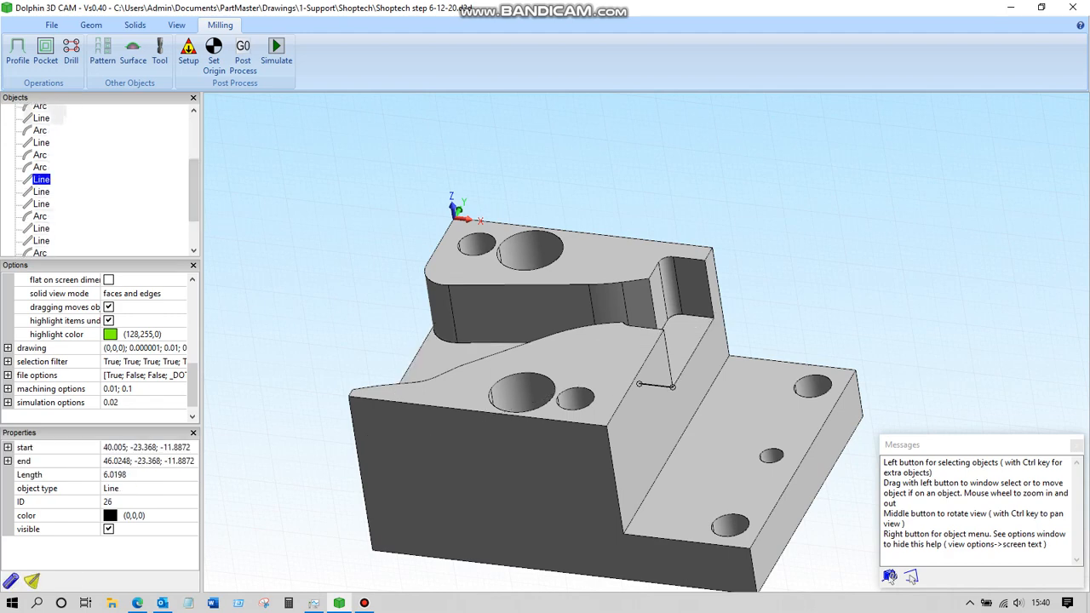
click(41, 192)
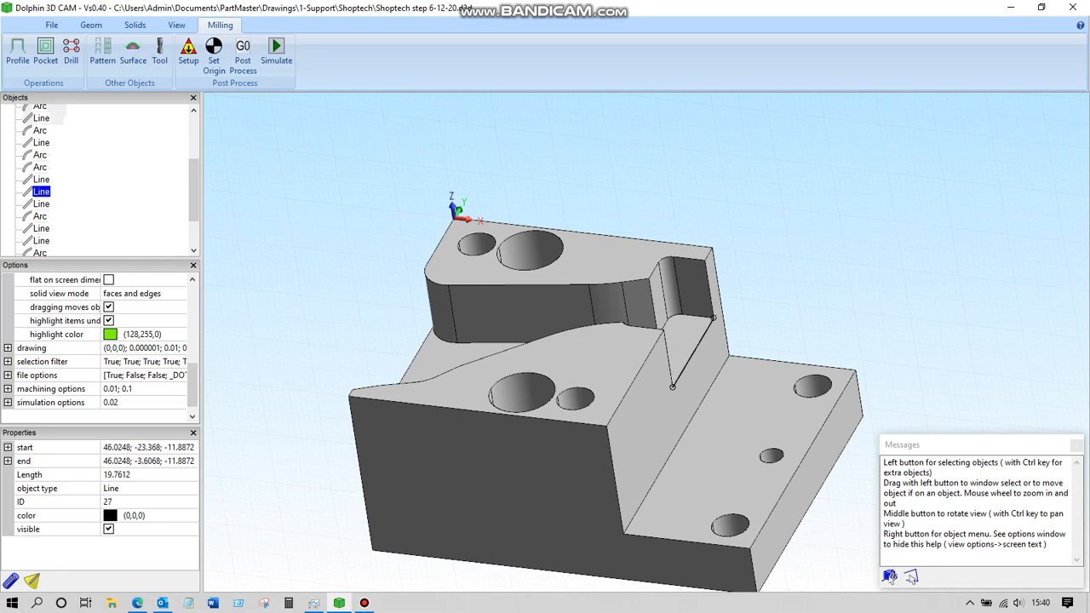
click(41, 204)
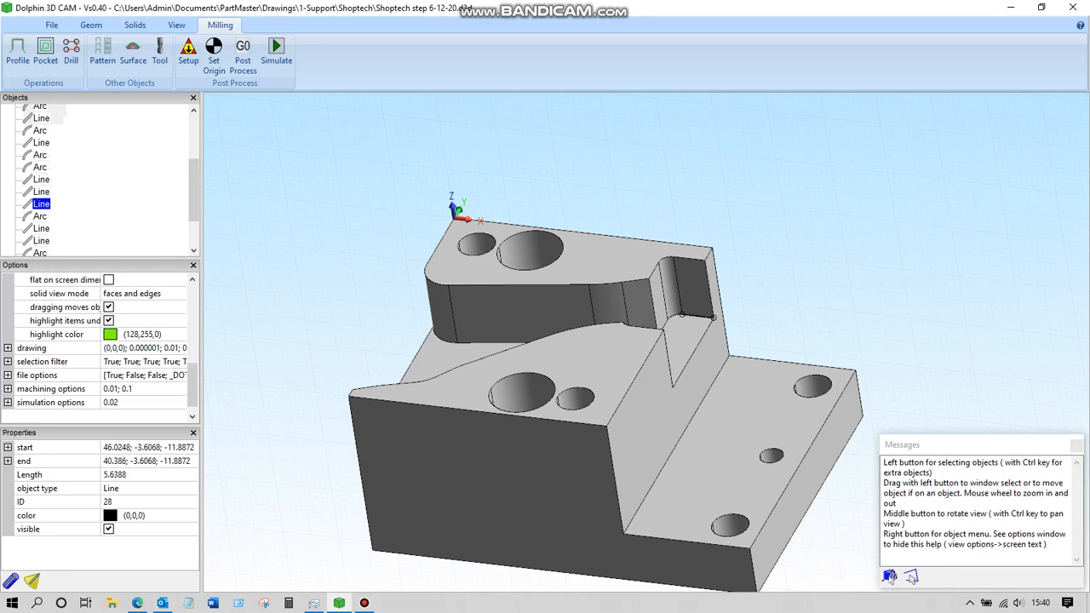
Extend the short sketch line at Y -23.368 past the step-side end by setting its end X to 55
click(40, 179)
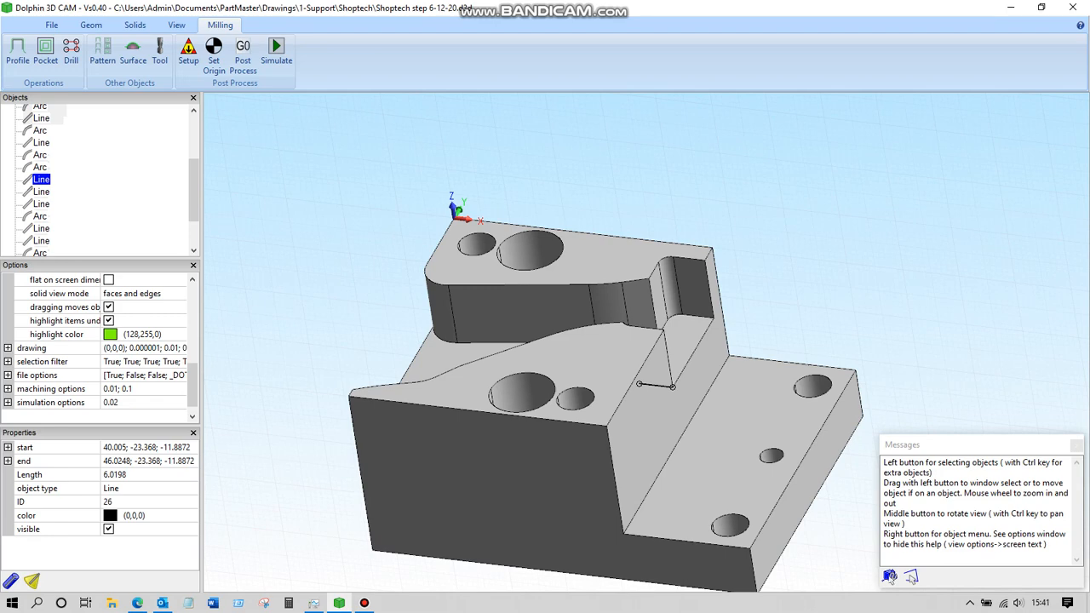
click(7, 447)
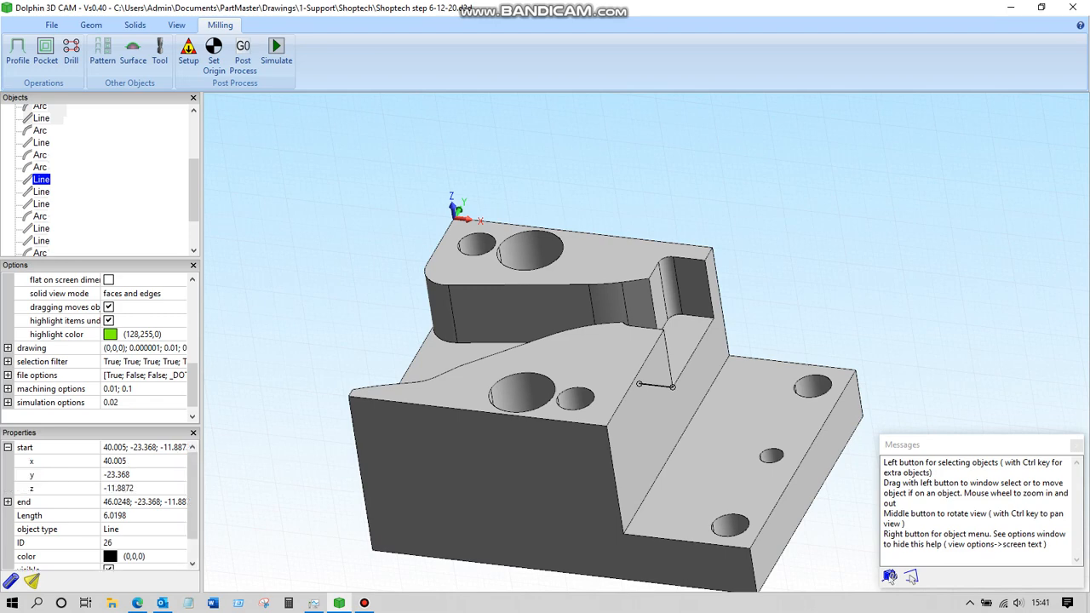
click(7, 502)
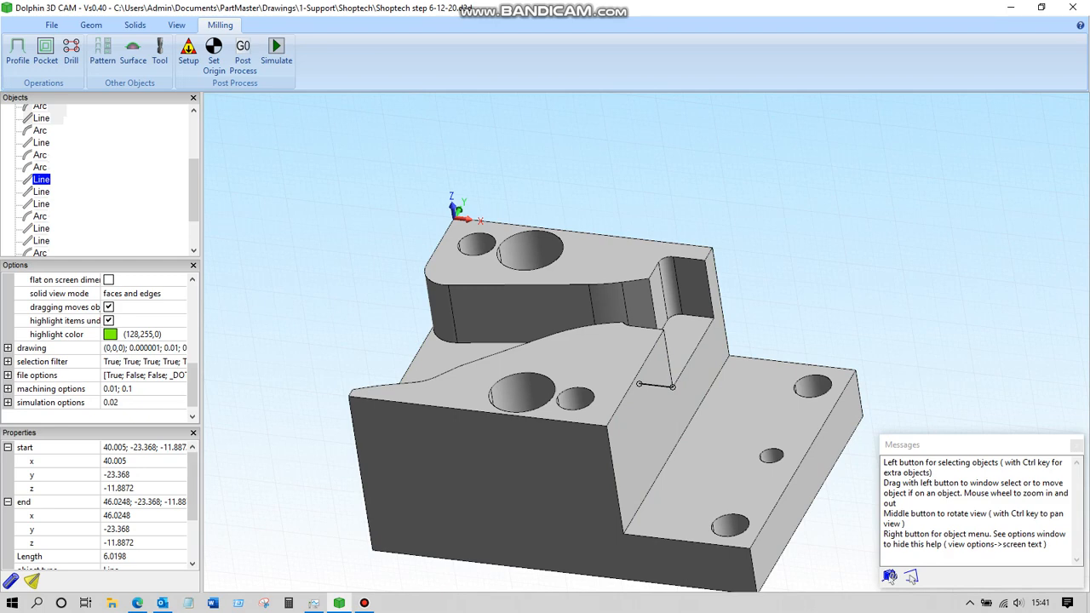
click(116, 515)
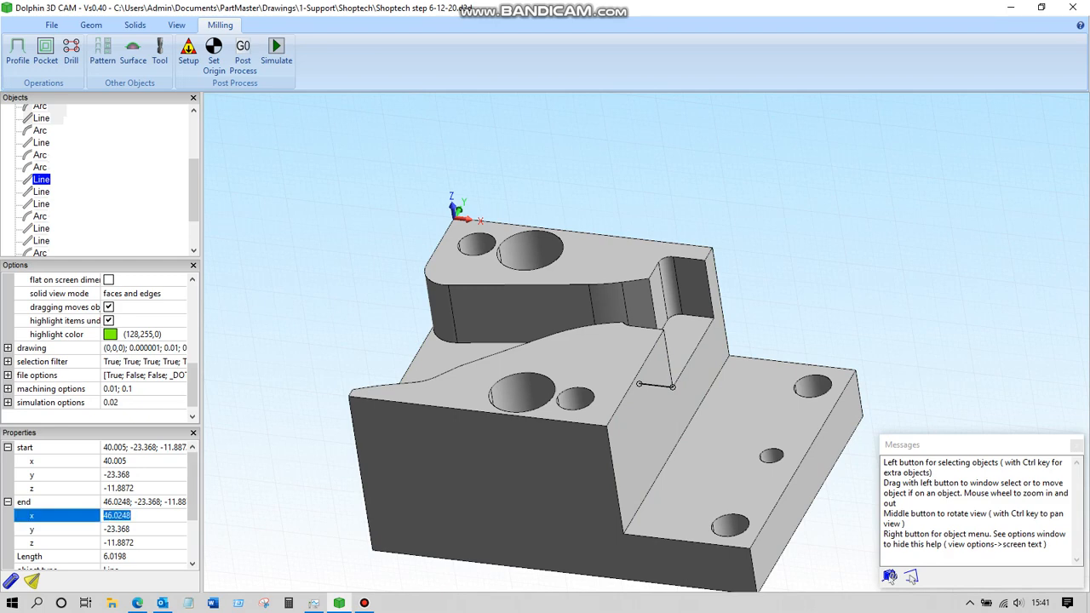
text(55)
key(Return)
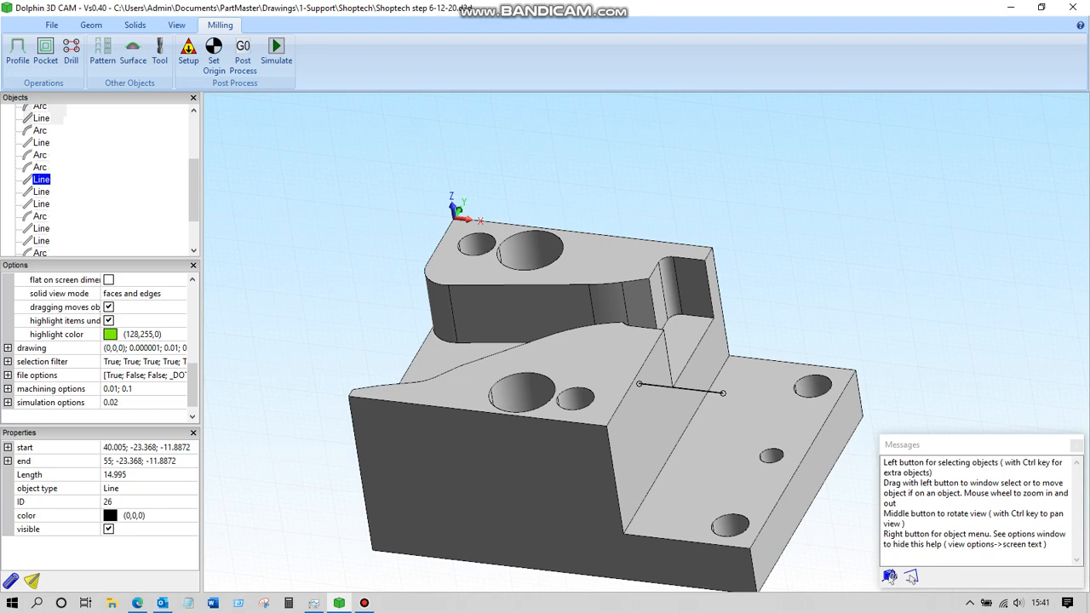
Extend the opposite short sketch line at Y -3.6068 by setting its start X to 55
click(41, 203)
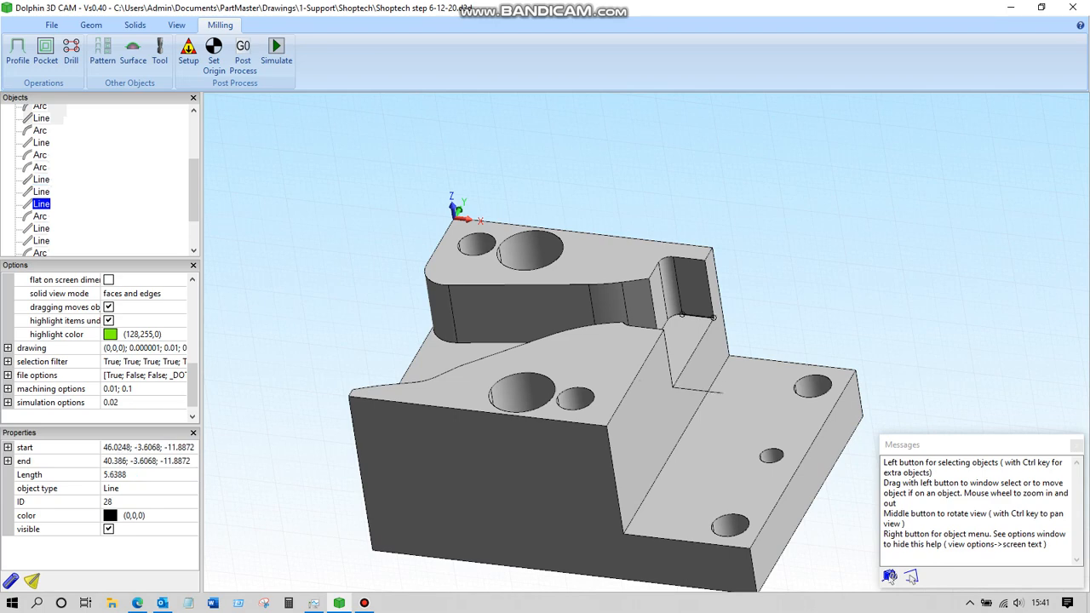
click(8, 447)
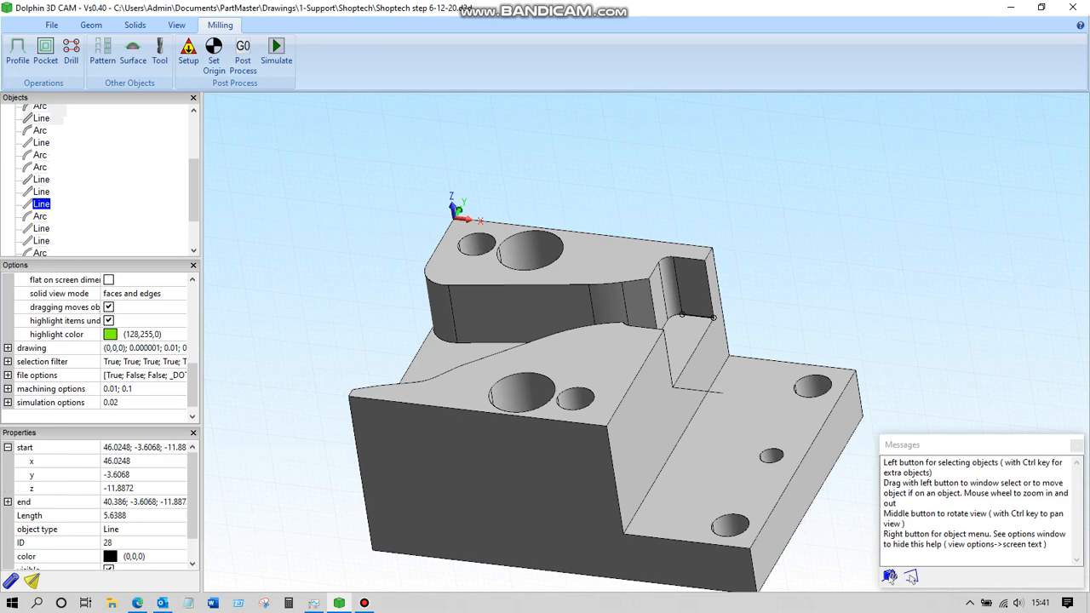
click(116, 460)
text(55)
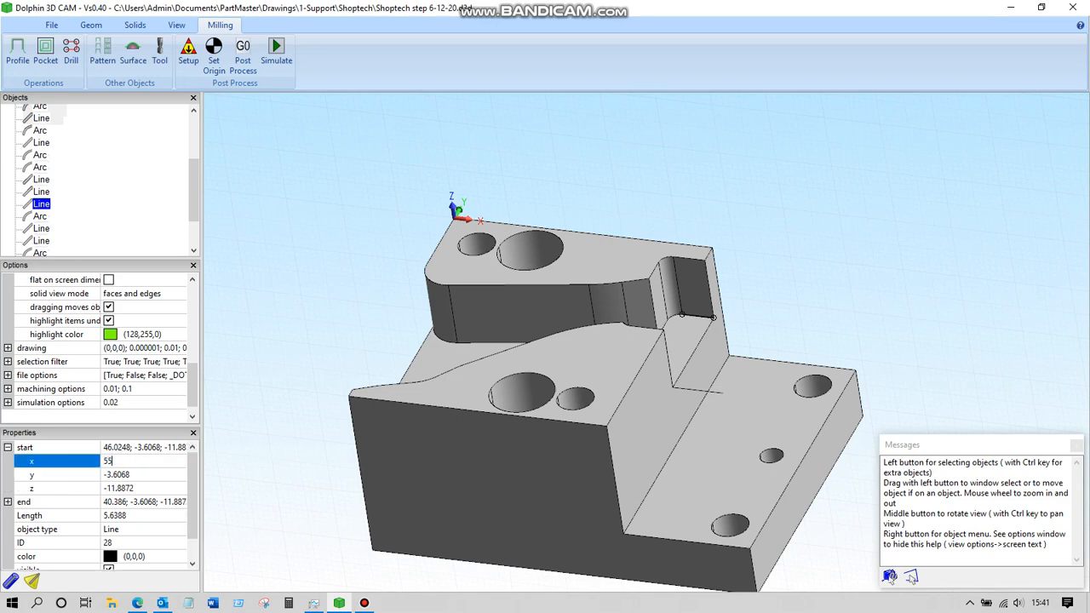
key(Return)
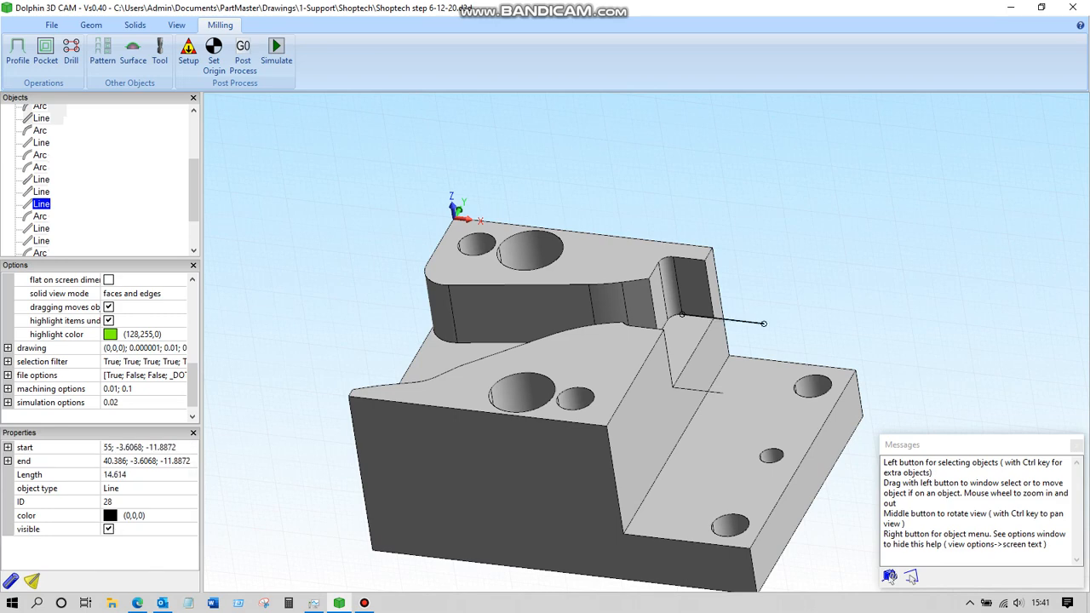
Move the line joining the two short lines outward by setting both its start X and end X to 55
click(41, 192)
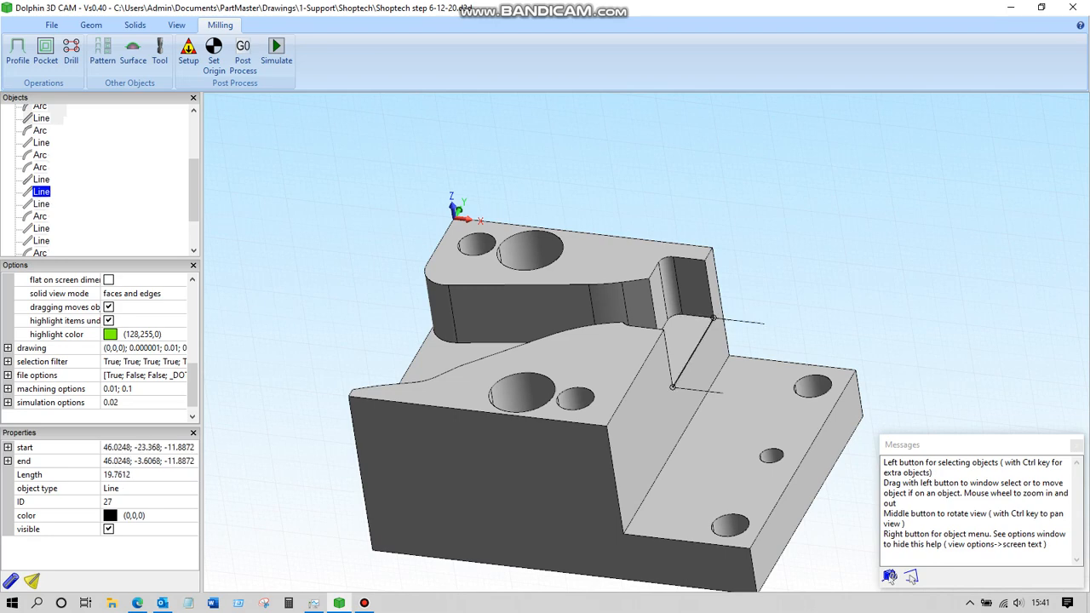
click(8, 447)
click(117, 461)
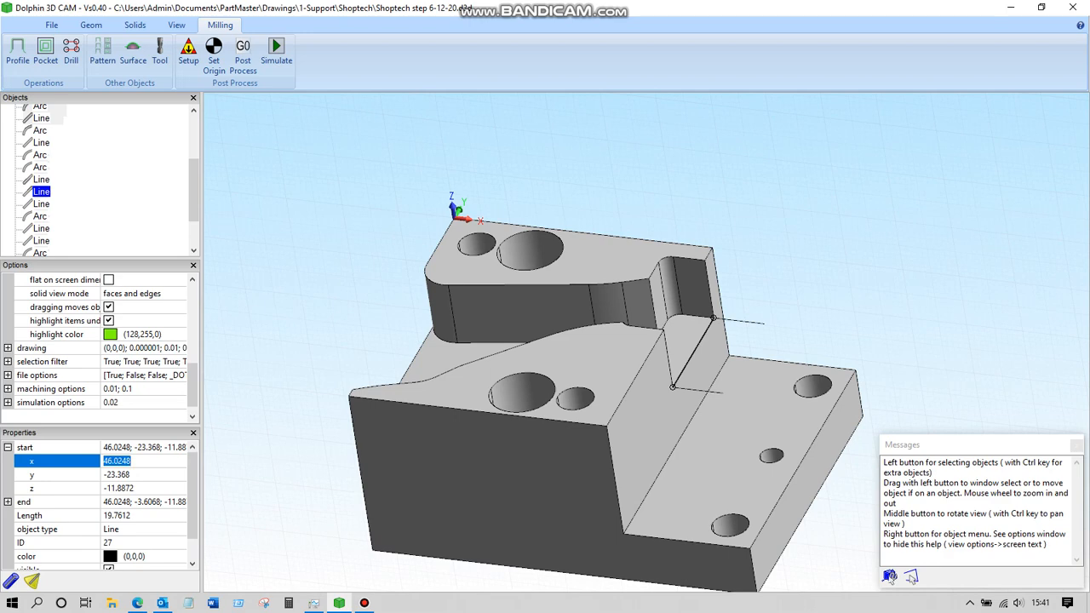
text(55)
key(Return)
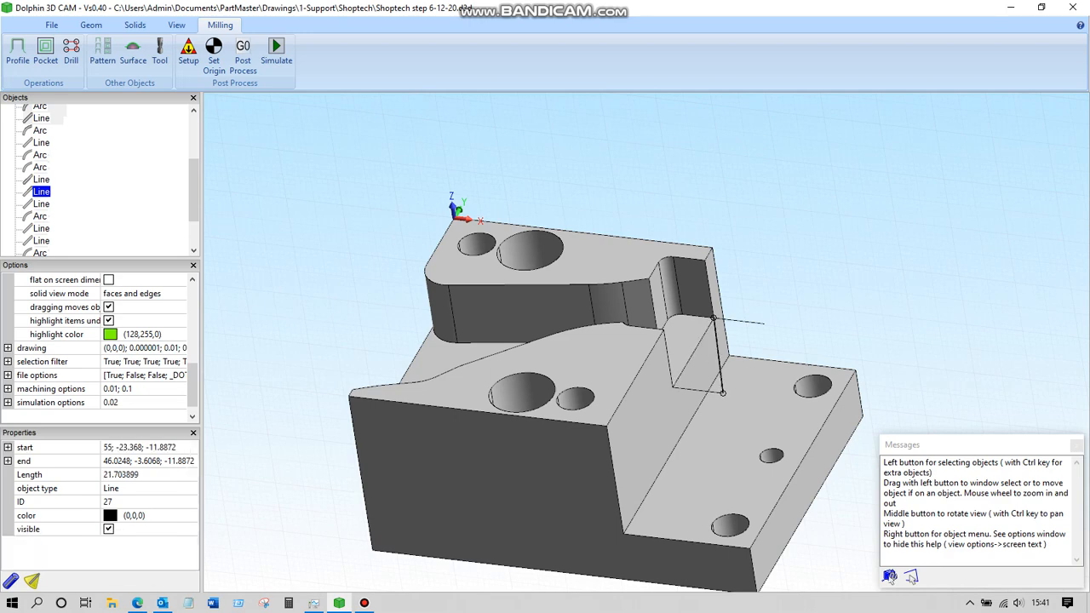
click(8, 460)
click(116, 474)
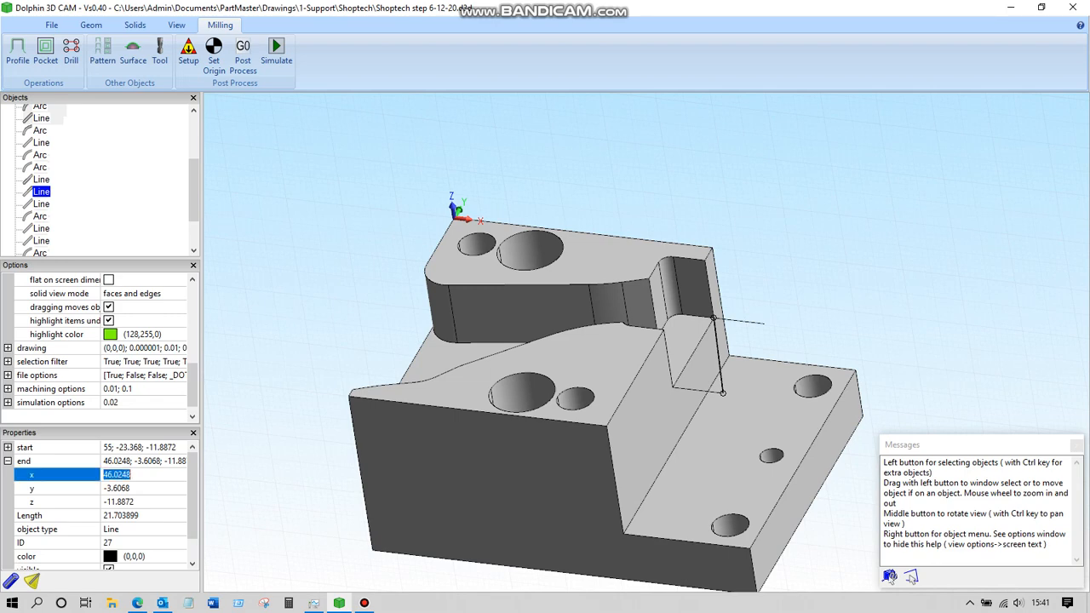
text(55)
key(Return)
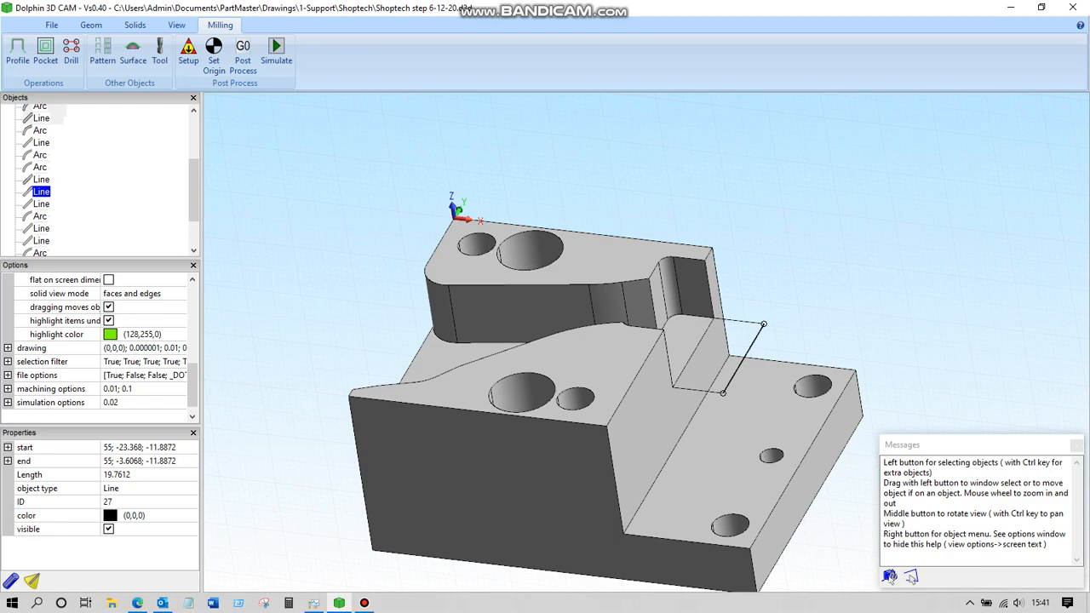
Examine the channel's other open end and its sketch elements to identify the line across the mouth and the adjoining arc
middle_drag(644, 358, 734, 378)
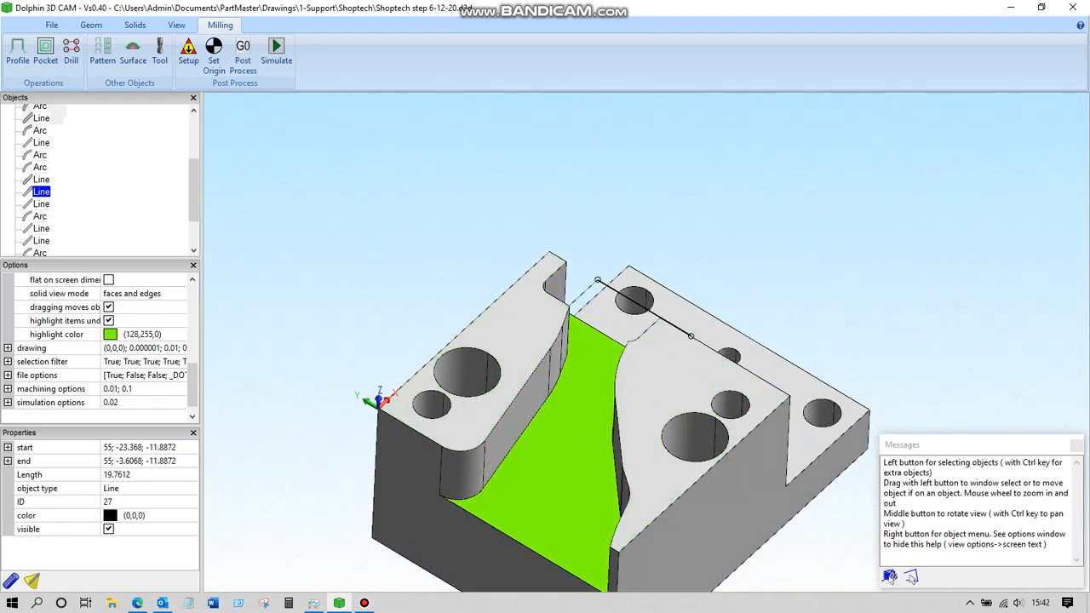
scroll(655, 384, down, 1)
ctrl+middle_drag(656, 383, 572, 243)
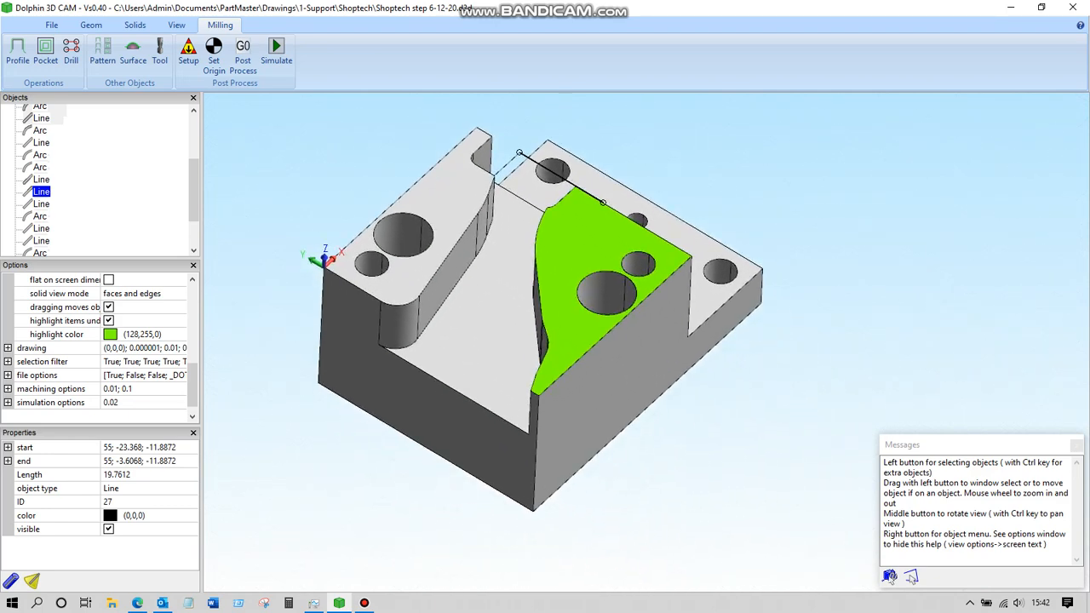
scroll(557, 255, up, 1)
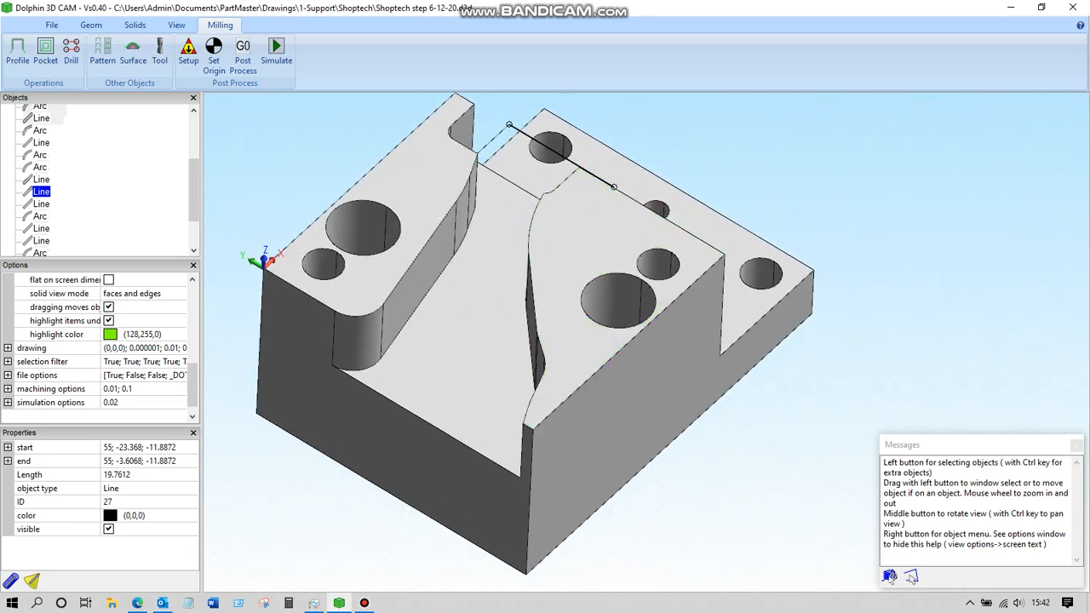
scroll(558, 255, down, 1)
mouse_move(558, 255)
middle_down()
mouse_move(545, 204)
mouse_move(569, 213)
mouse_move(557, 260)
middle_up()
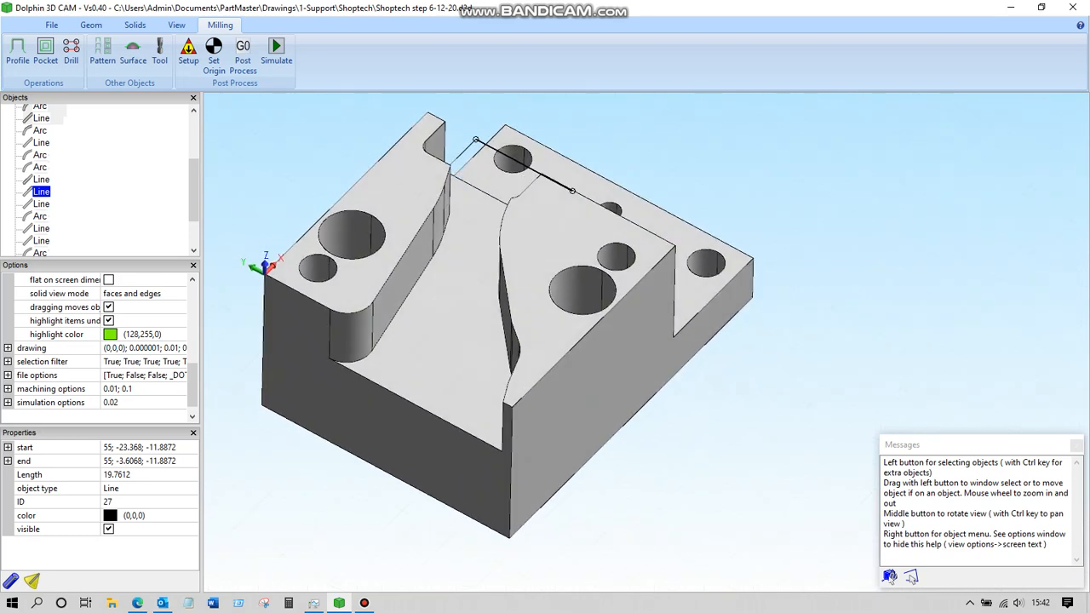
scroll(308, 223, up, 2)
scroll(308, 223, down, 3)
scroll(309, 223, up, 1)
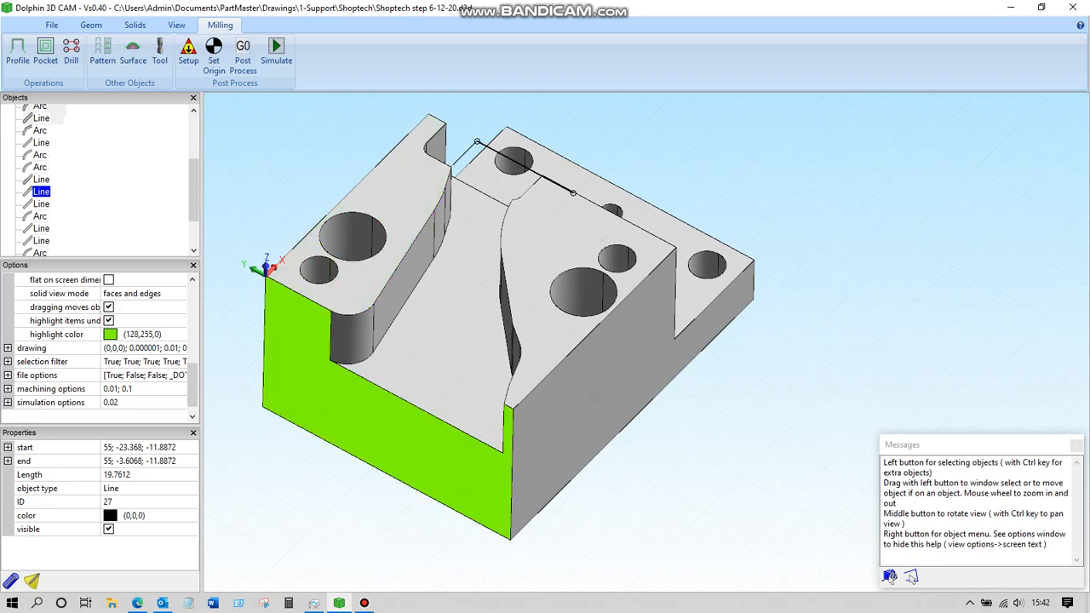
drag(193, 189, 193, 213)
click(41, 235)
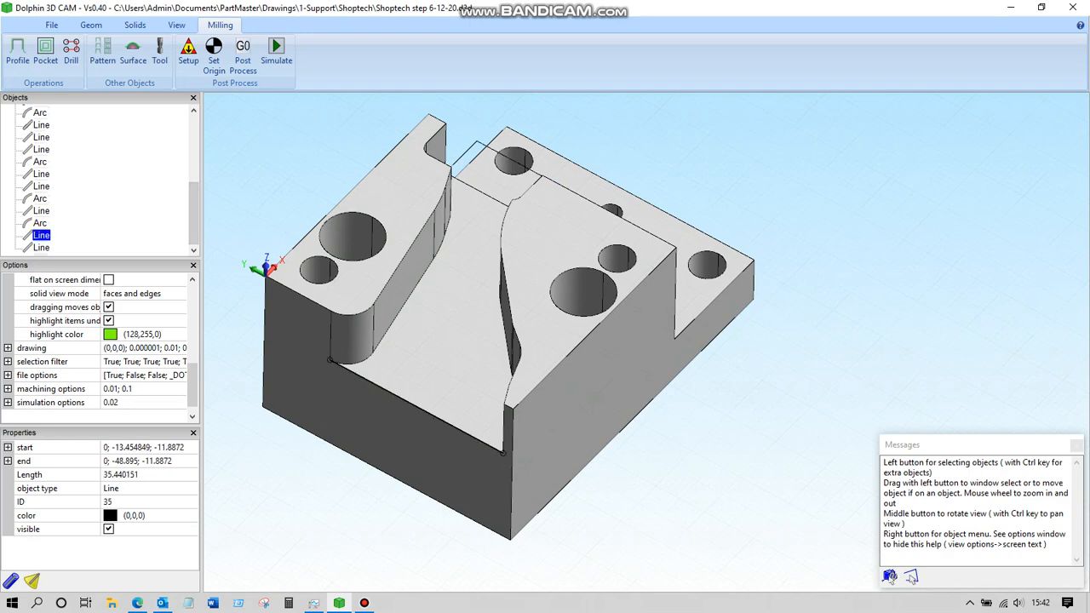
click(39, 223)
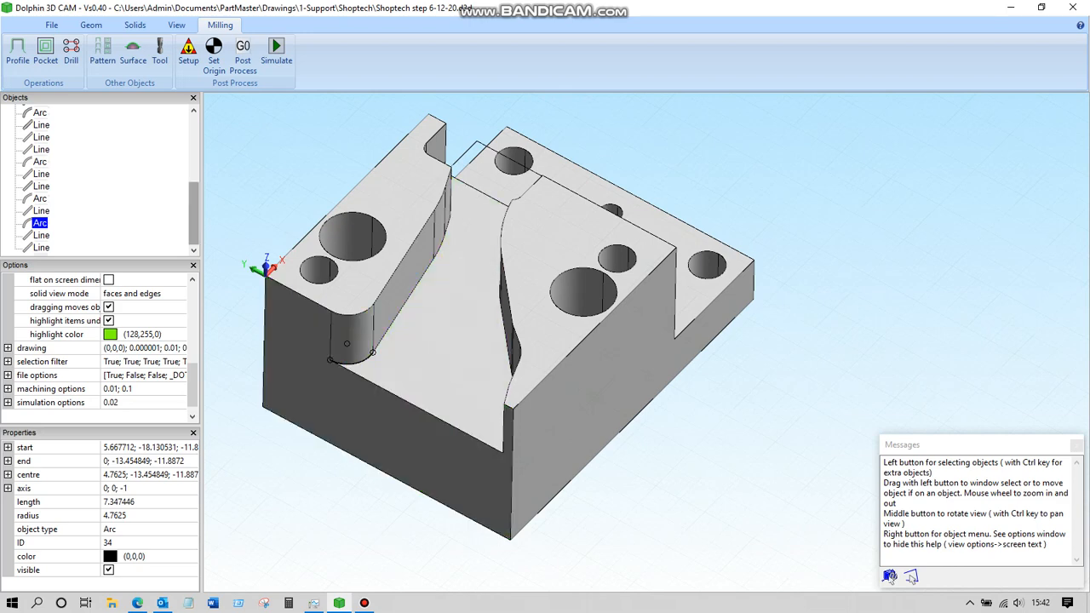
Move the line across the channel mouth outward by setting both its start X and end X to -12
click(41, 235)
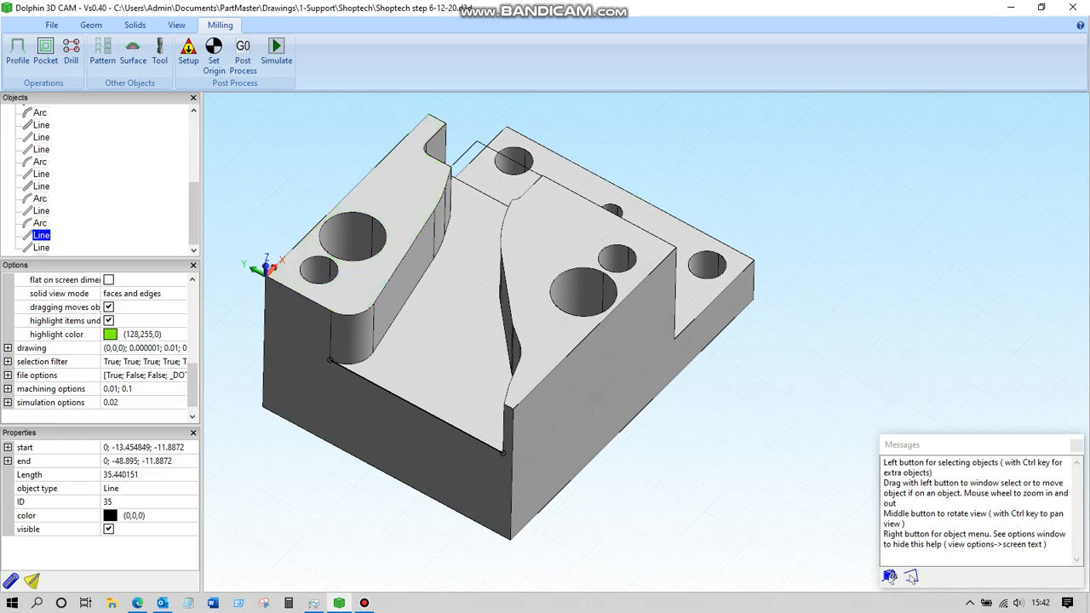
click(7, 447)
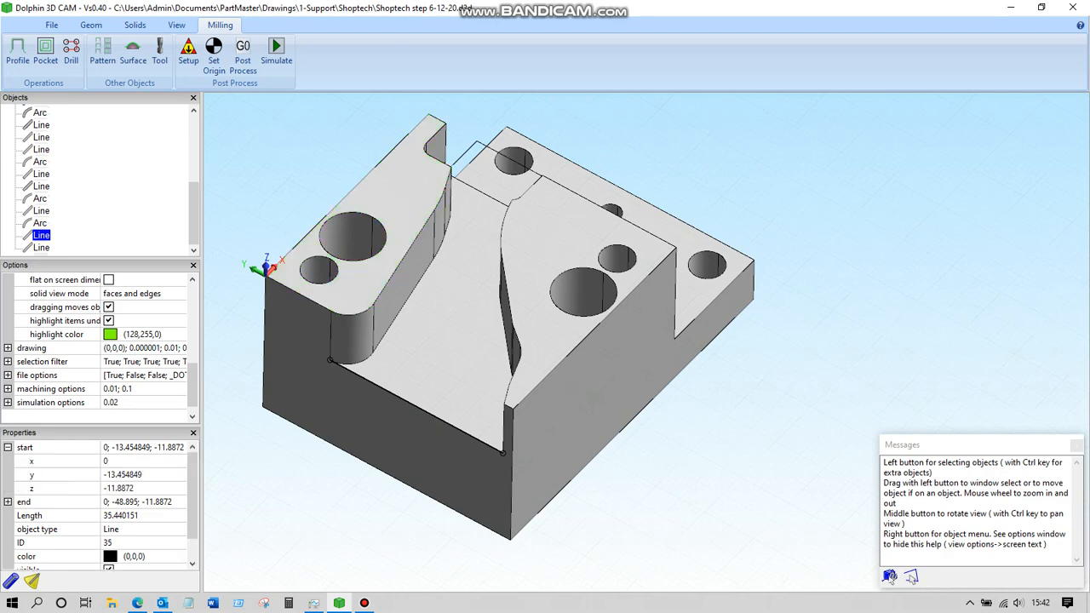
click(119, 460)
text(-12)
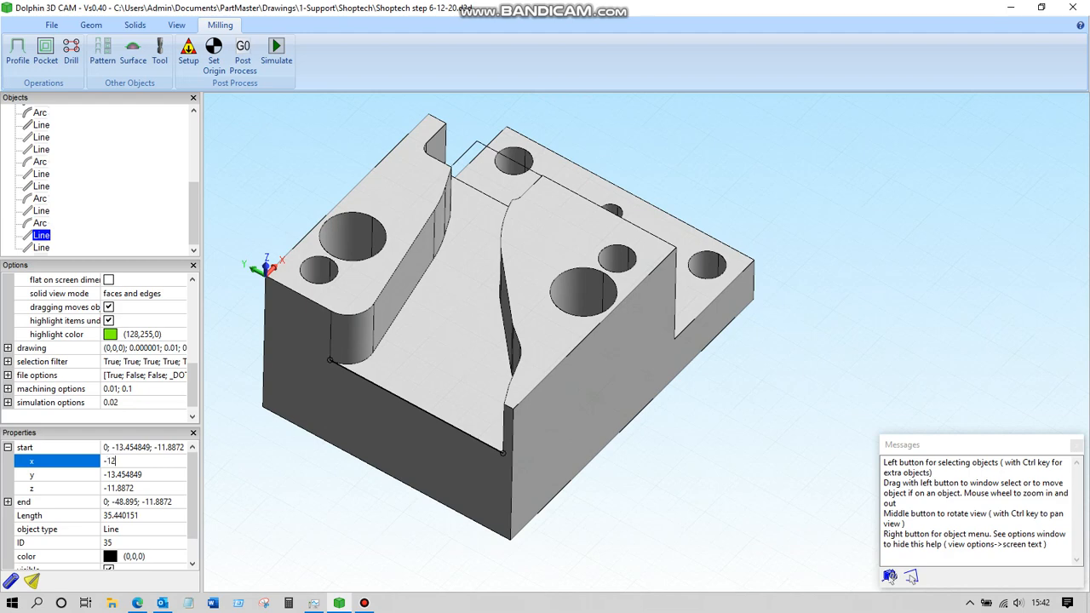
key(Return)
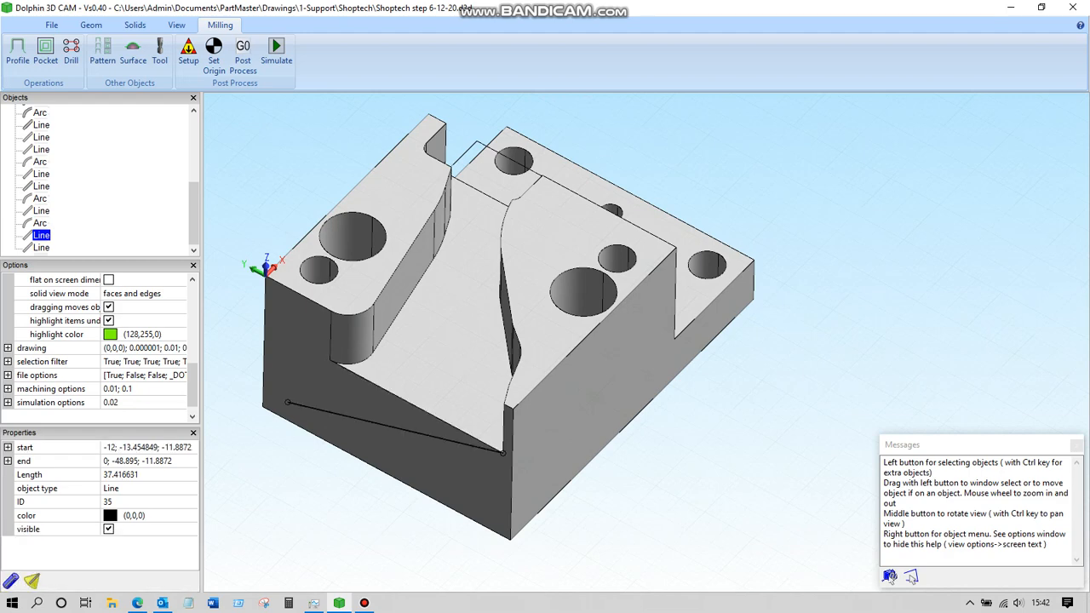
click(7, 461)
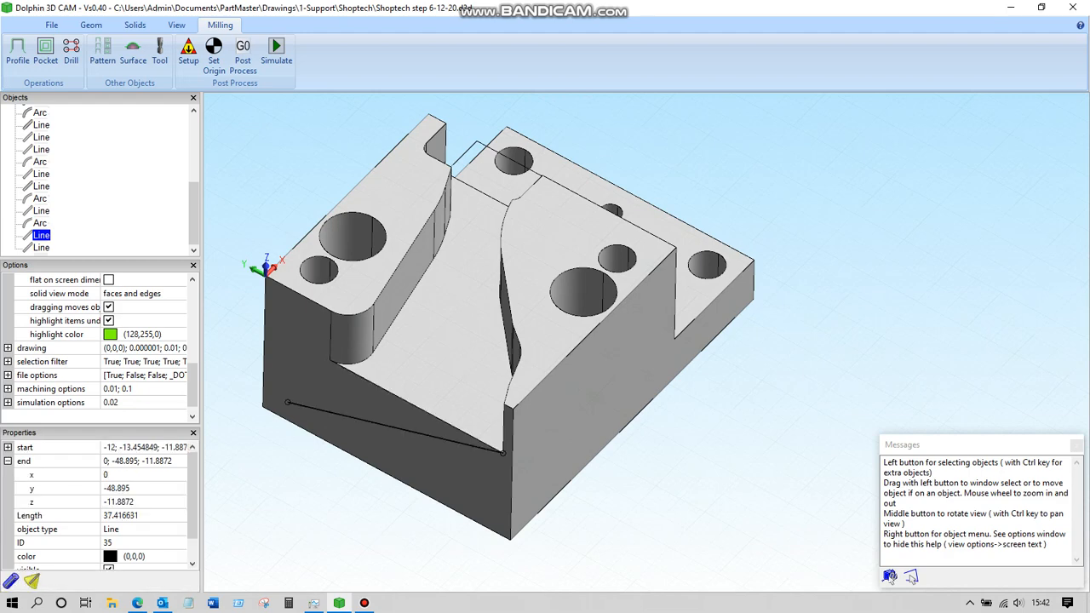
click(119, 474)
text(-12)
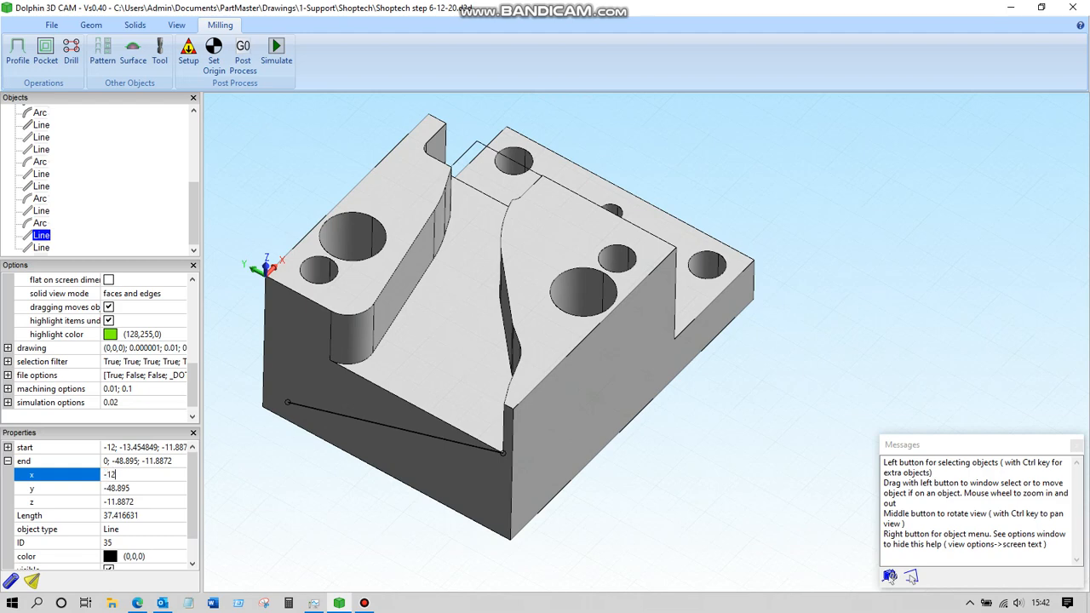
key(Return)
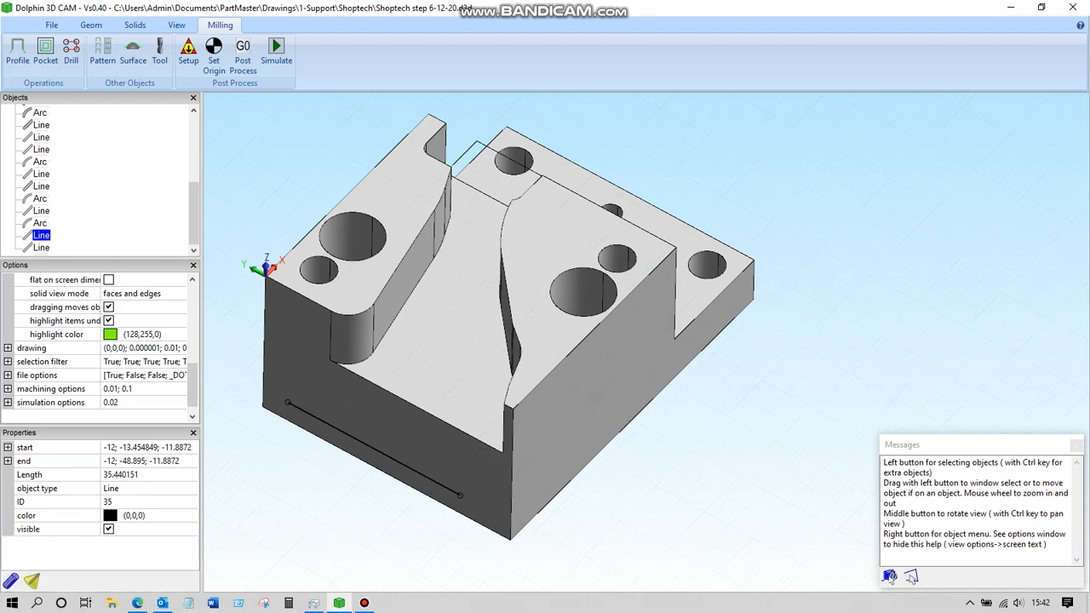
Extend the short angled line at the channel mouth beyond the part by setting its start X to -12
click(41, 246)
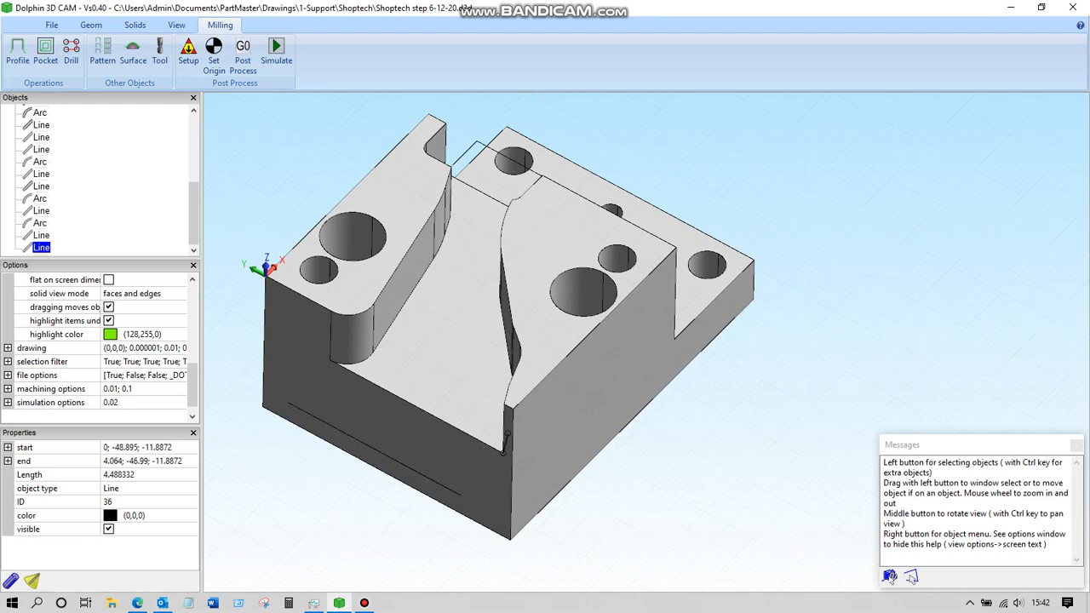
click(7, 447)
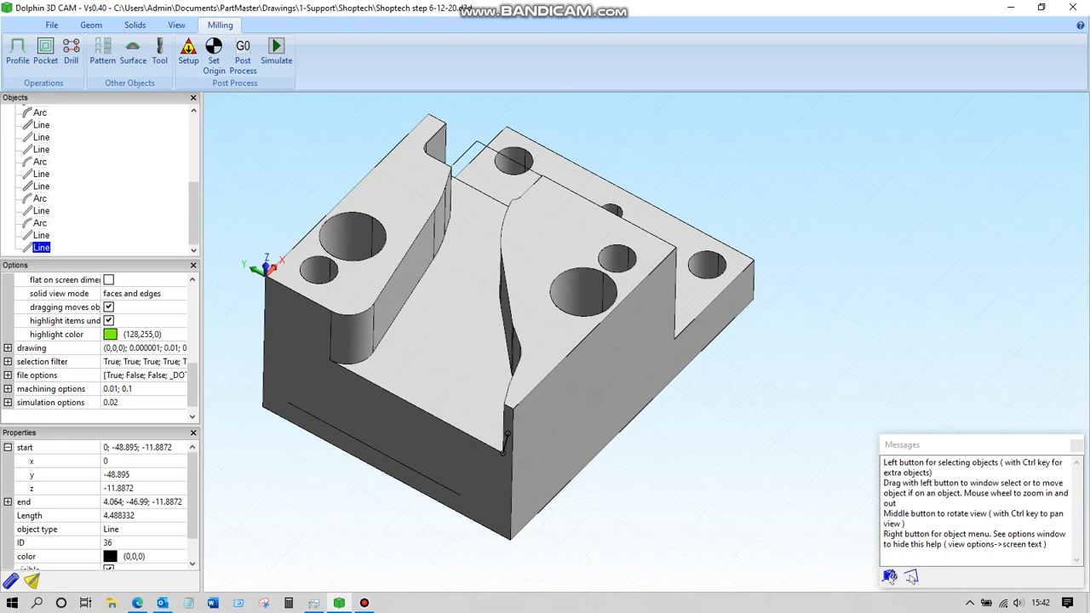
click(120, 461)
text(-12)
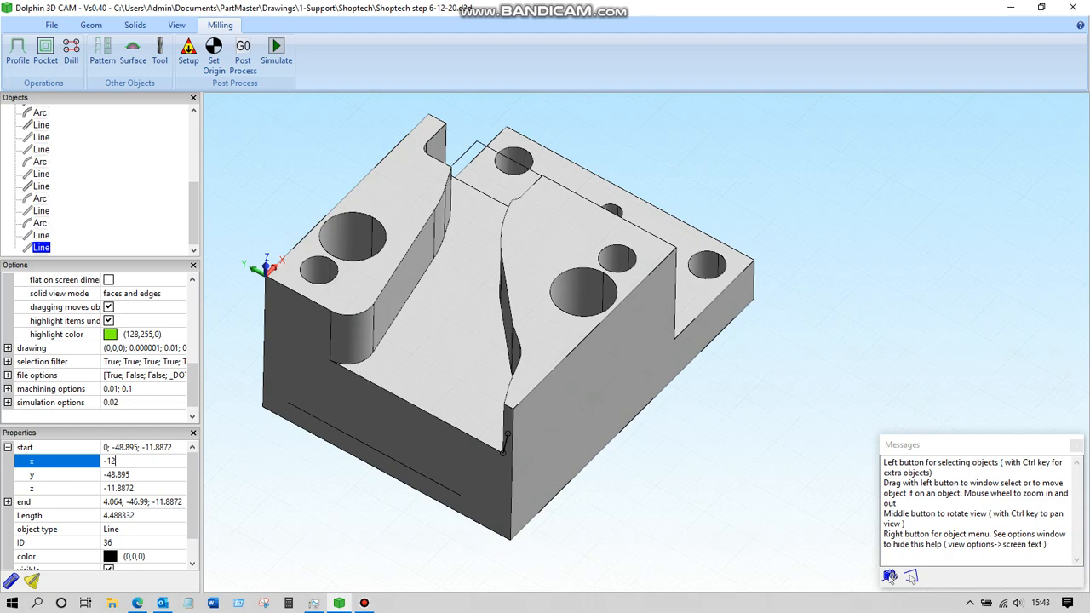
key(Return)
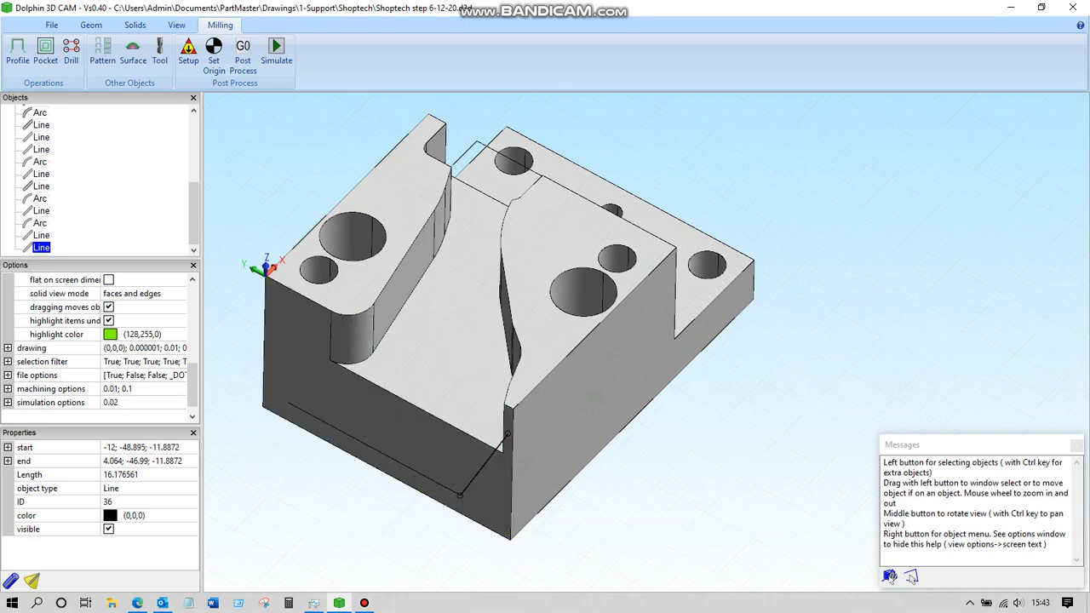
Collapse the channel sketch's element list and start line drawing with endpoint and intersection snapping enabled
drag(193, 213, 193, 147)
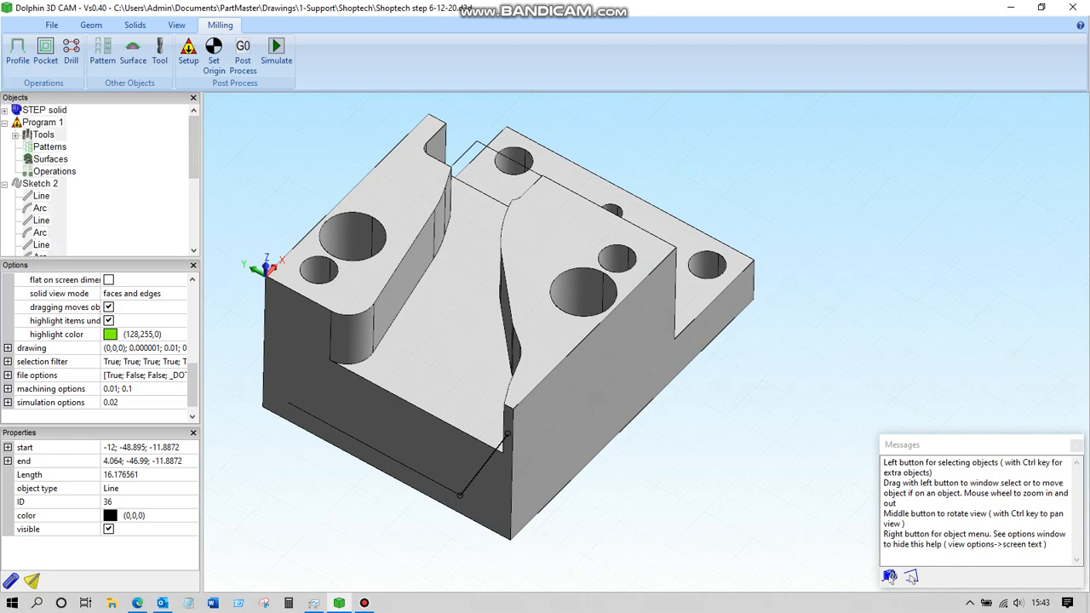
click(4, 184)
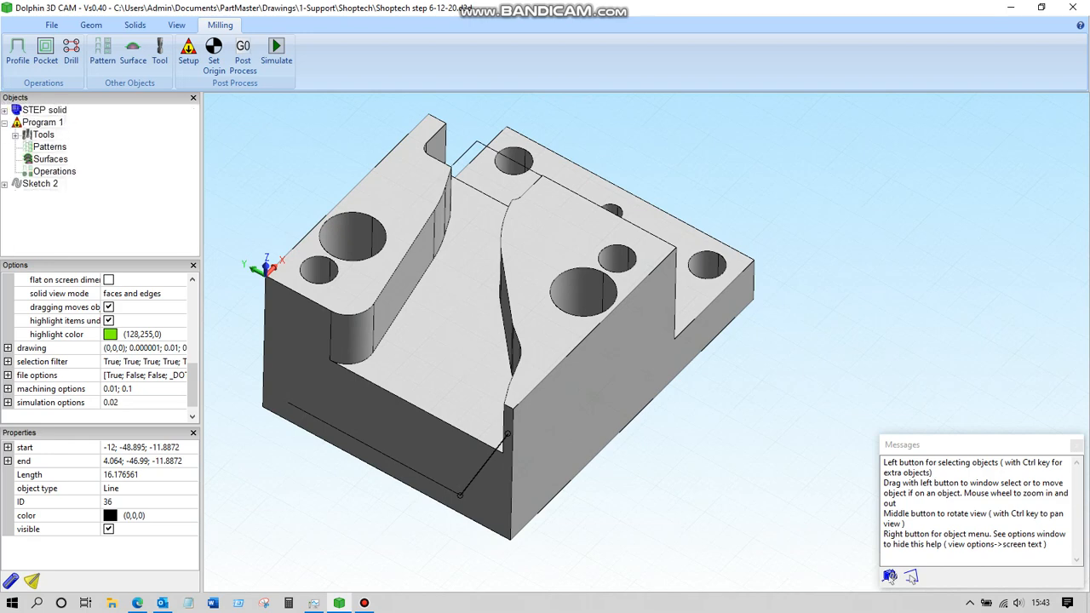
click(91, 25)
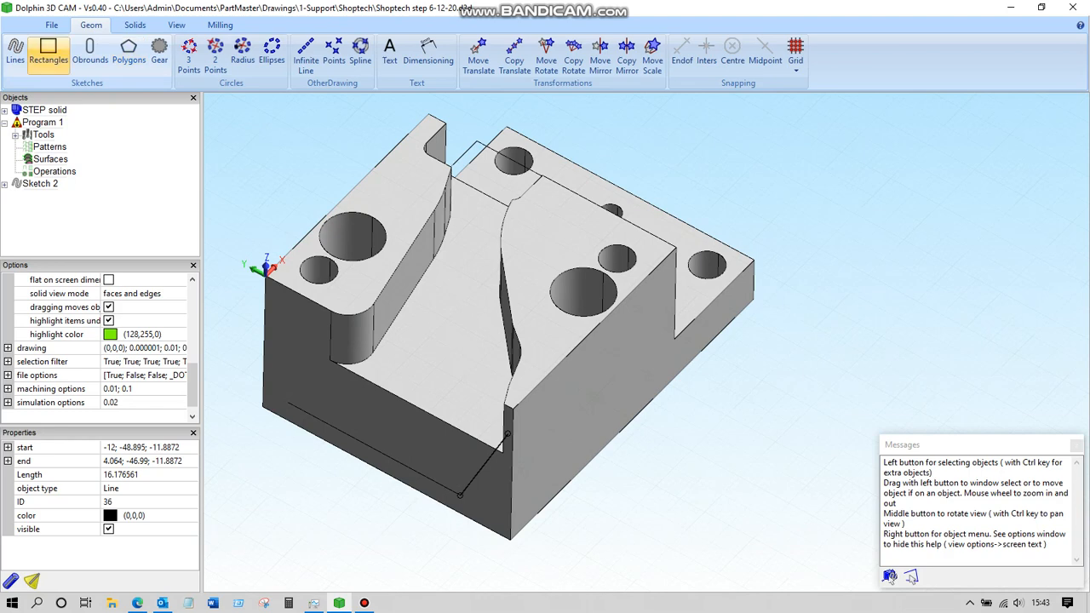
click(15, 53)
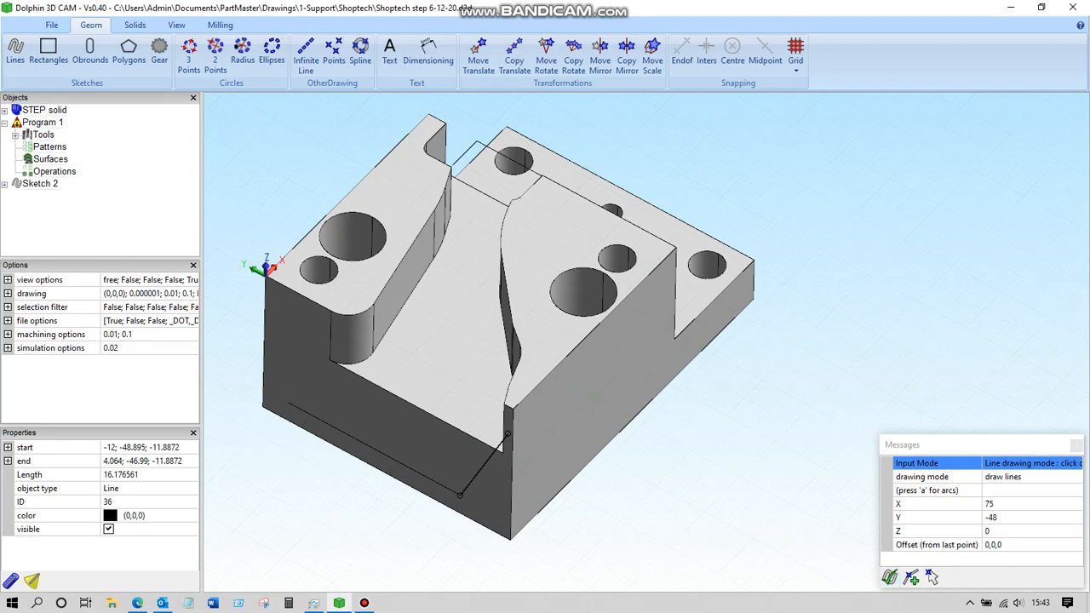
click(682, 51)
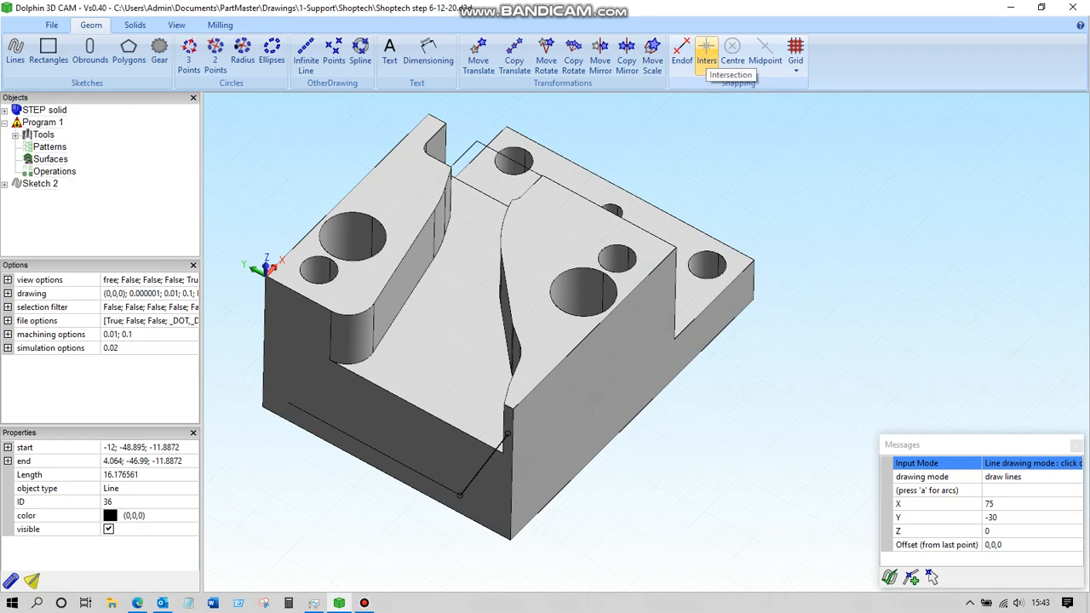
click(707, 55)
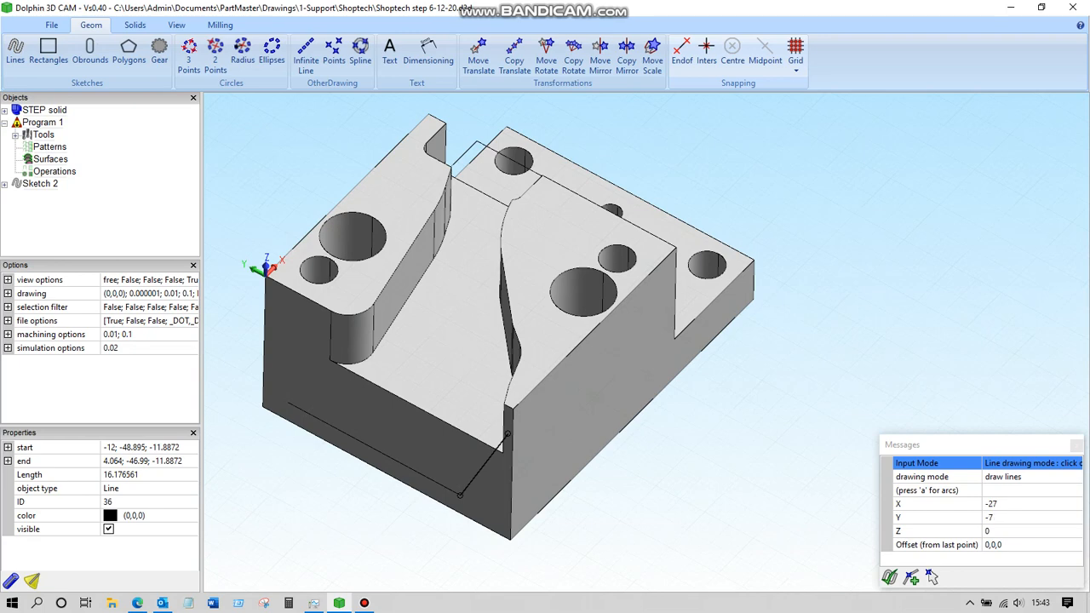
Enable point, line, arc, infinite line, circle, edge and vertex in the selection filter
click(7, 306)
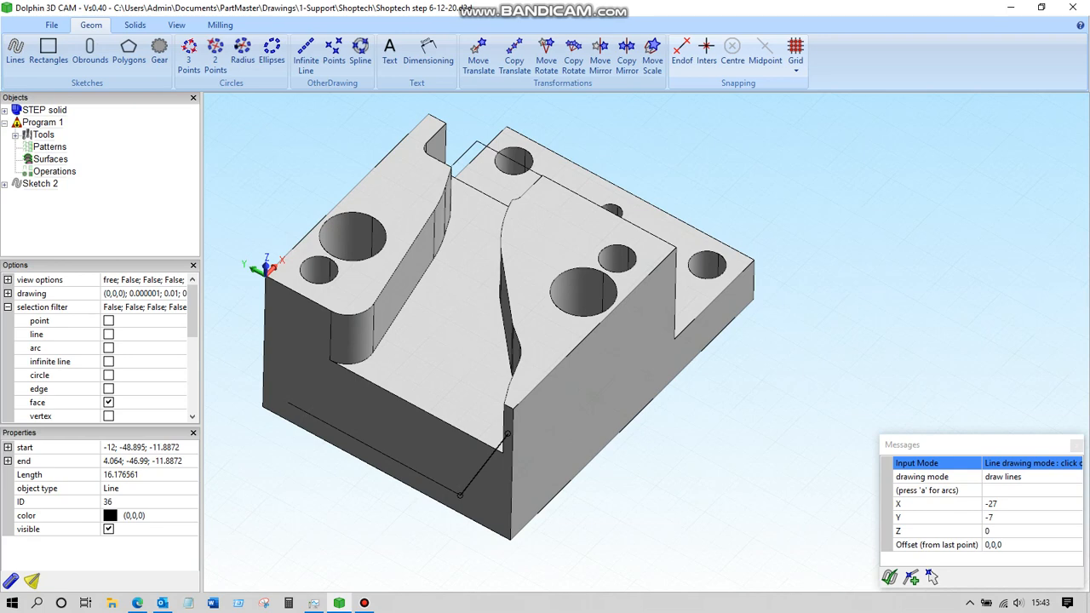
click(108, 320)
click(108, 334)
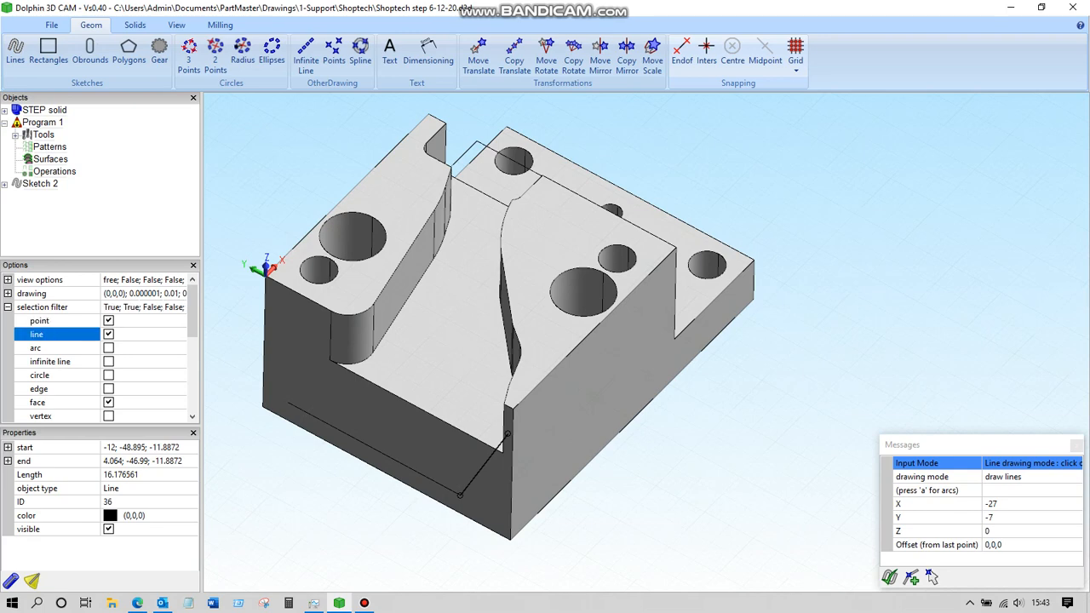
click(108, 347)
click(108, 361)
click(108, 374)
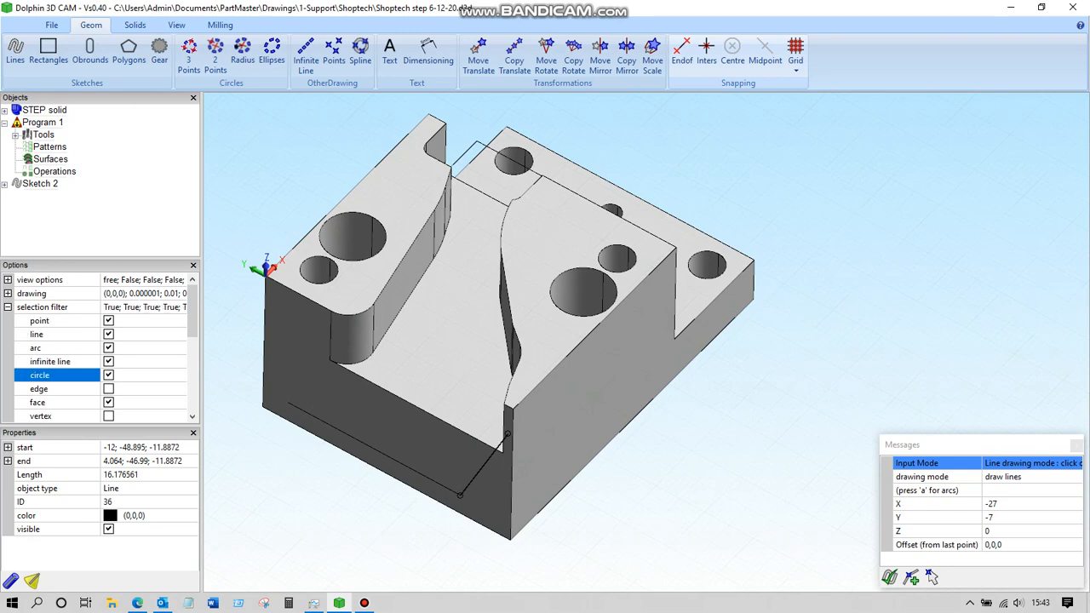
click(108, 388)
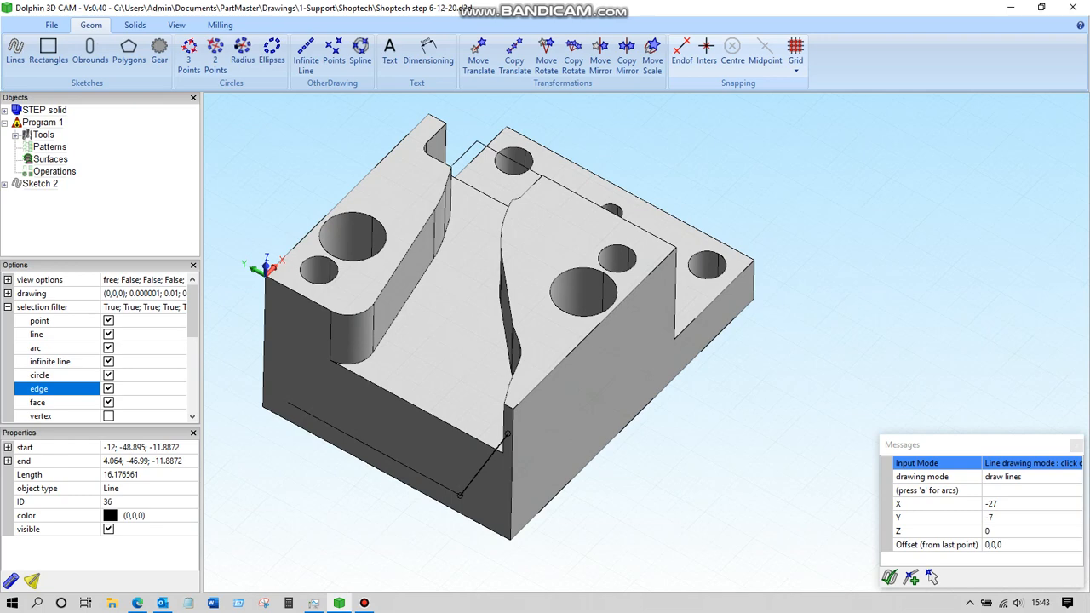
click(108, 415)
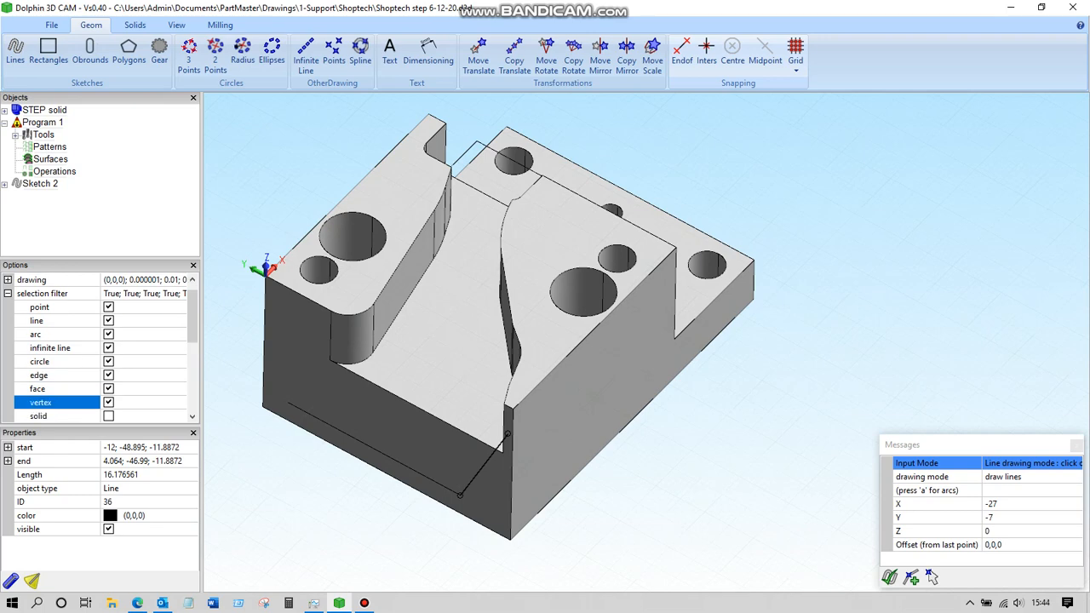
click(7, 293)
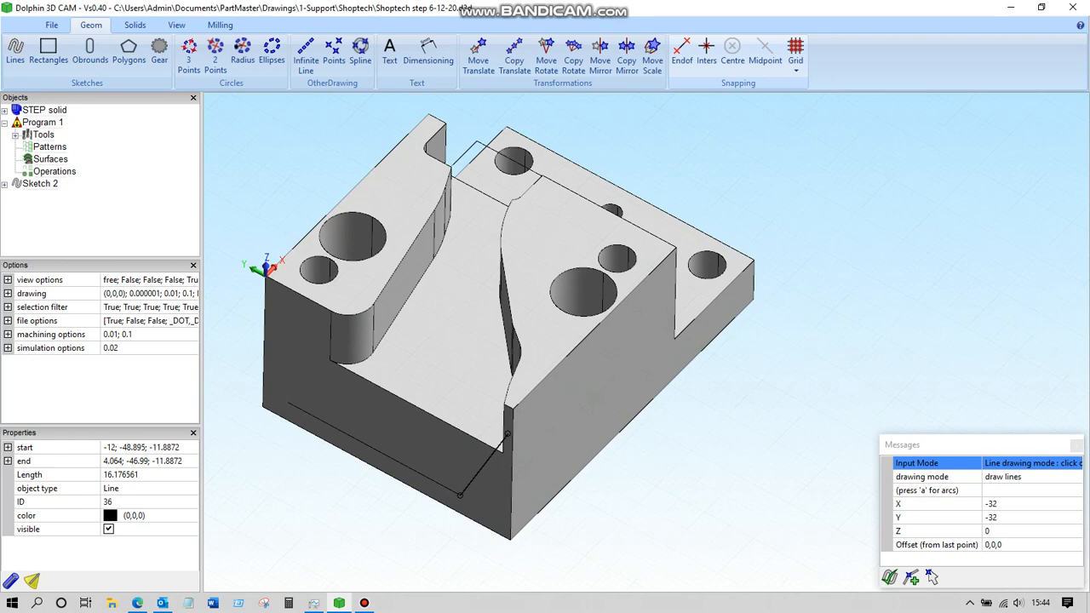
Draw a line from the free end of the moved mouth line to the arc's endpoint at X 0, Y -13.454849, Z -11.8872
scroll(302, 451, up, 3)
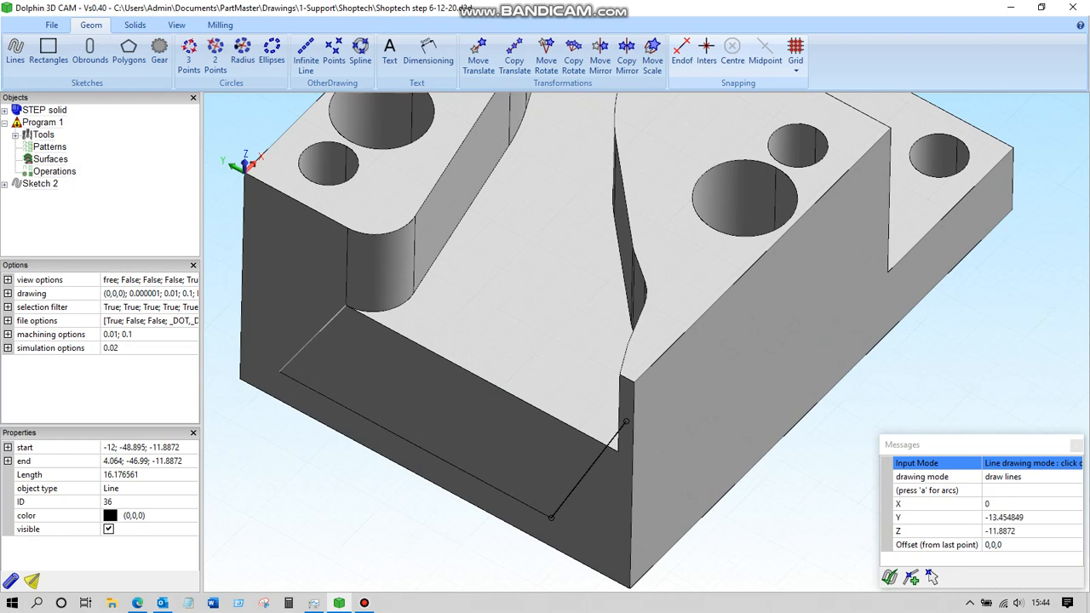
click(345, 306)
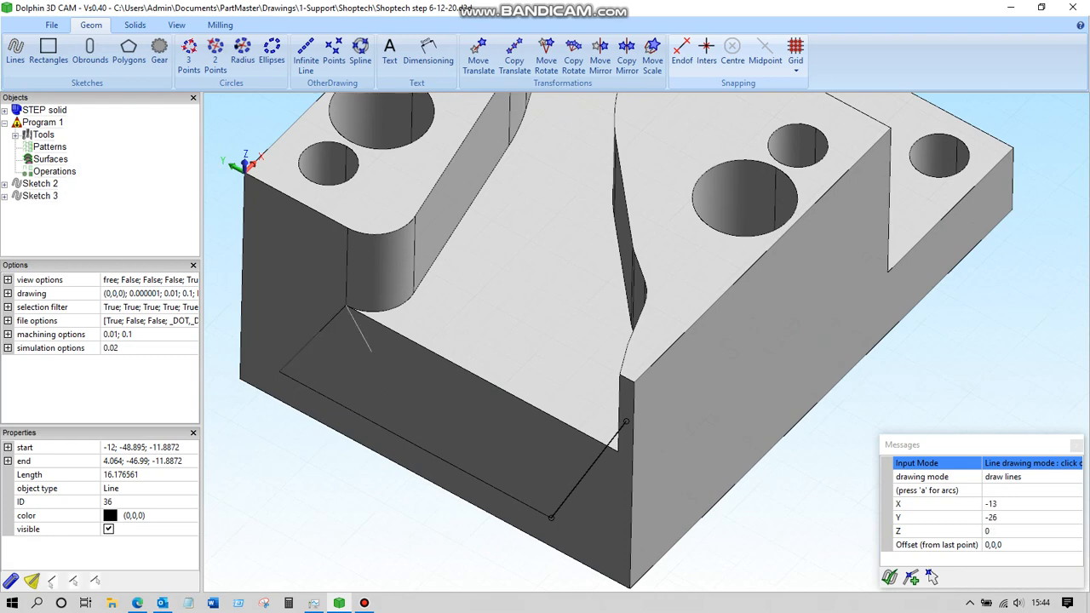
key(Escape)
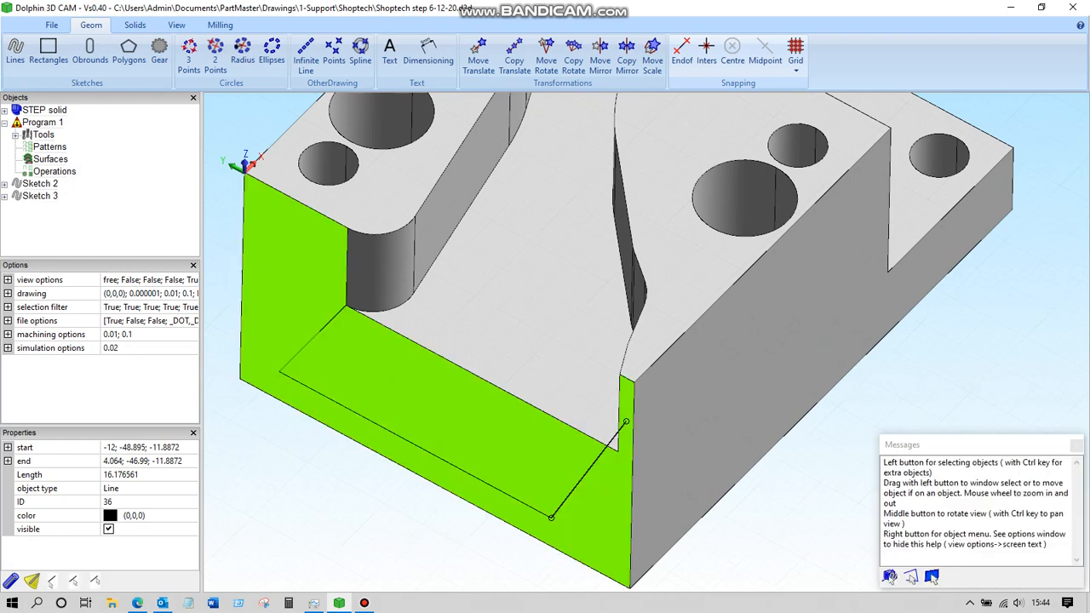
Combine Sketch 3, the closing line at the channel mouth, with Sketch 2 into one sketch
middle_drag(545, 357, 468, 348)
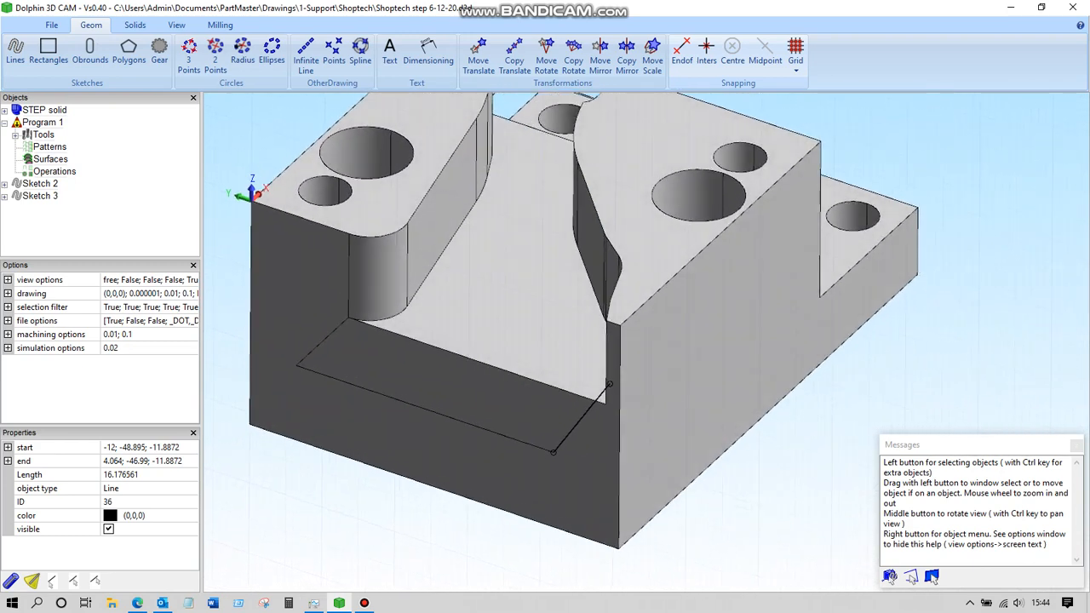
click(609, 385)
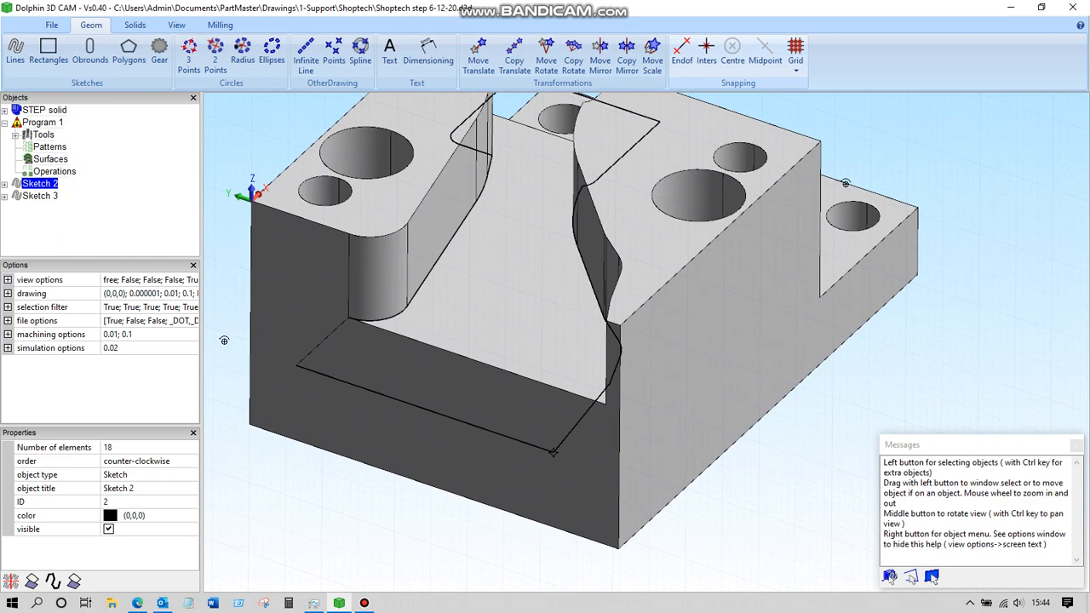
click(296, 364)
click(554, 451)
ctrl+click(296, 364)
right_click(30, 196)
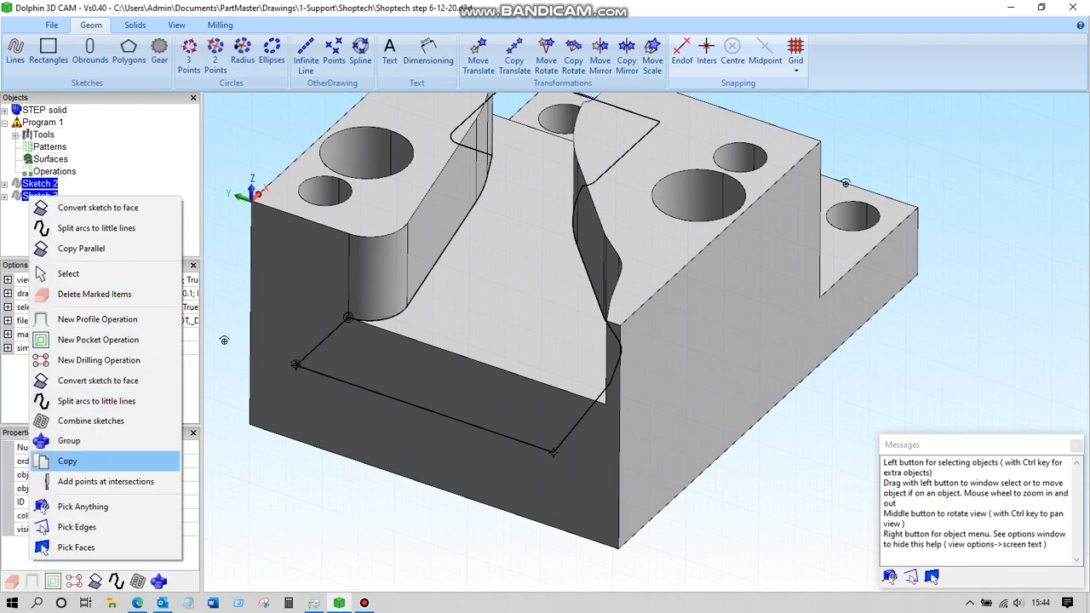
click(90, 421)
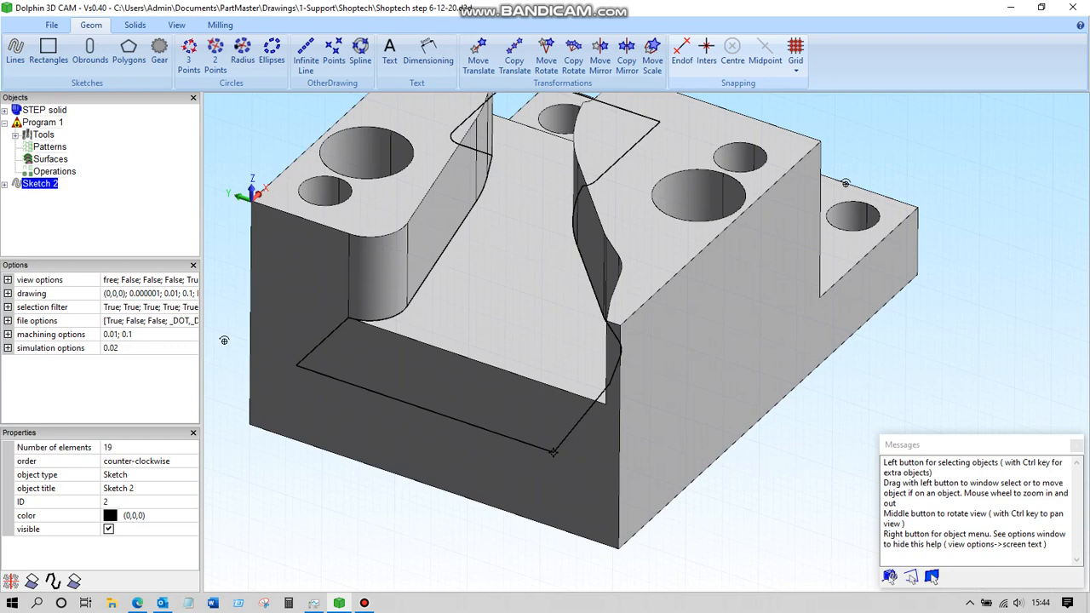
Set the combined channel sketch's order to clockwise
click(148, 461)
click(191, 461)
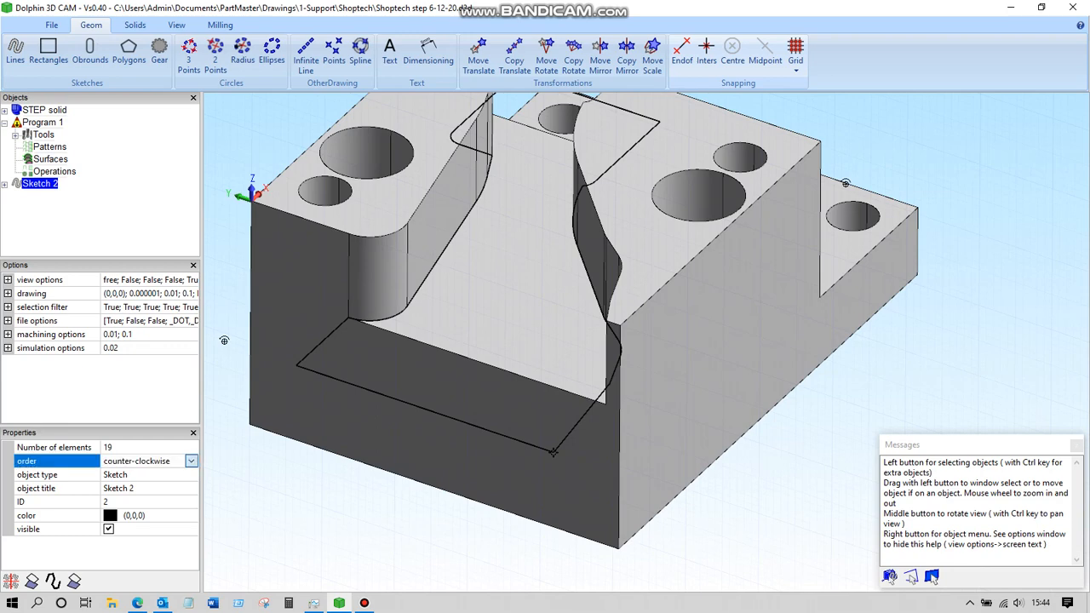
key(Return)
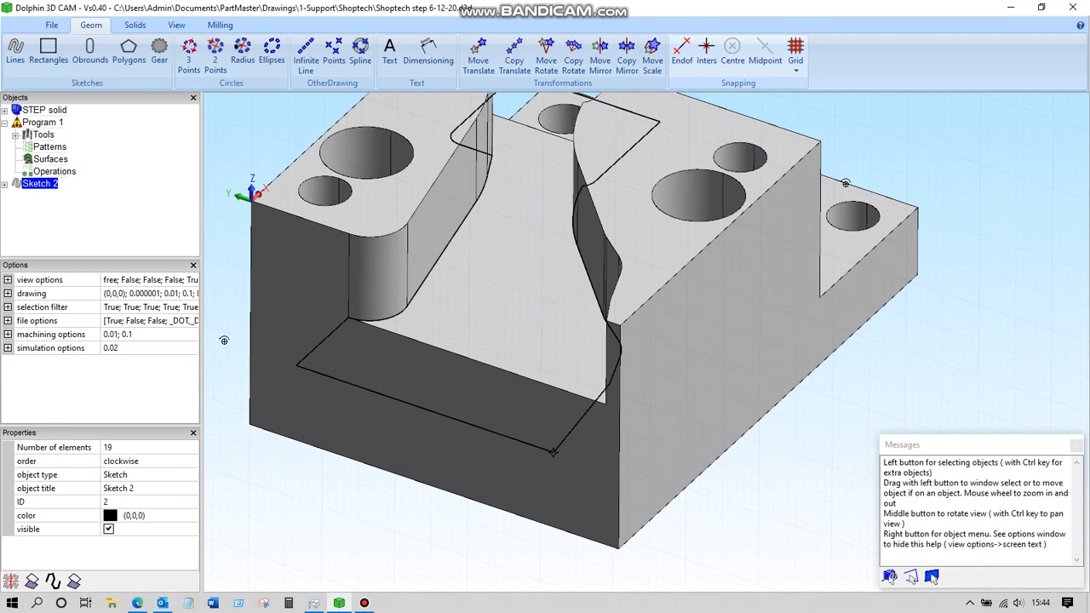
click(148, 460)
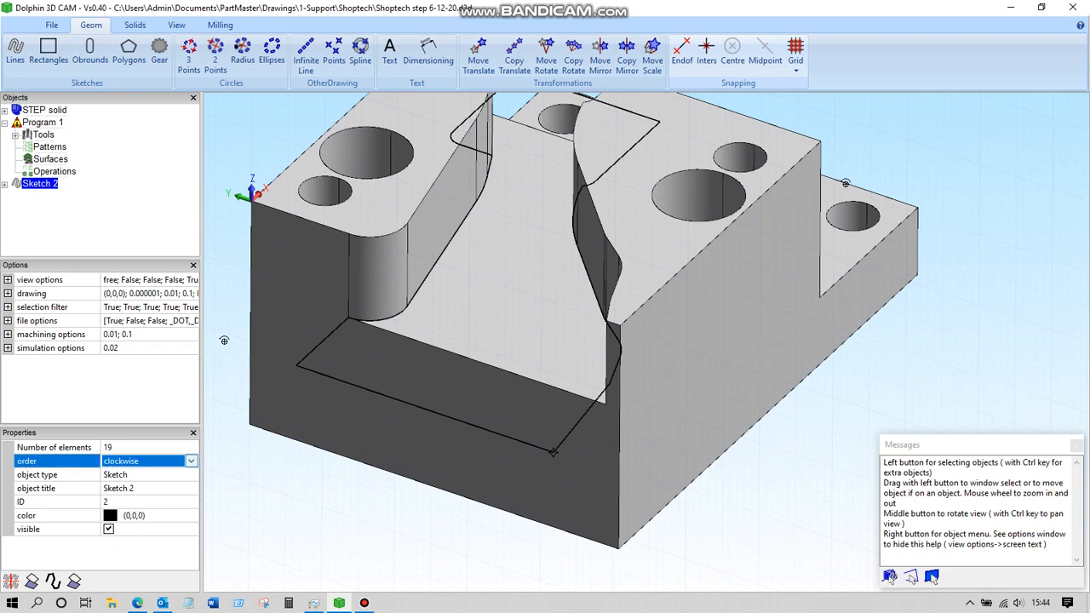
click(191, 460)
key(Return)
click(191, 460)
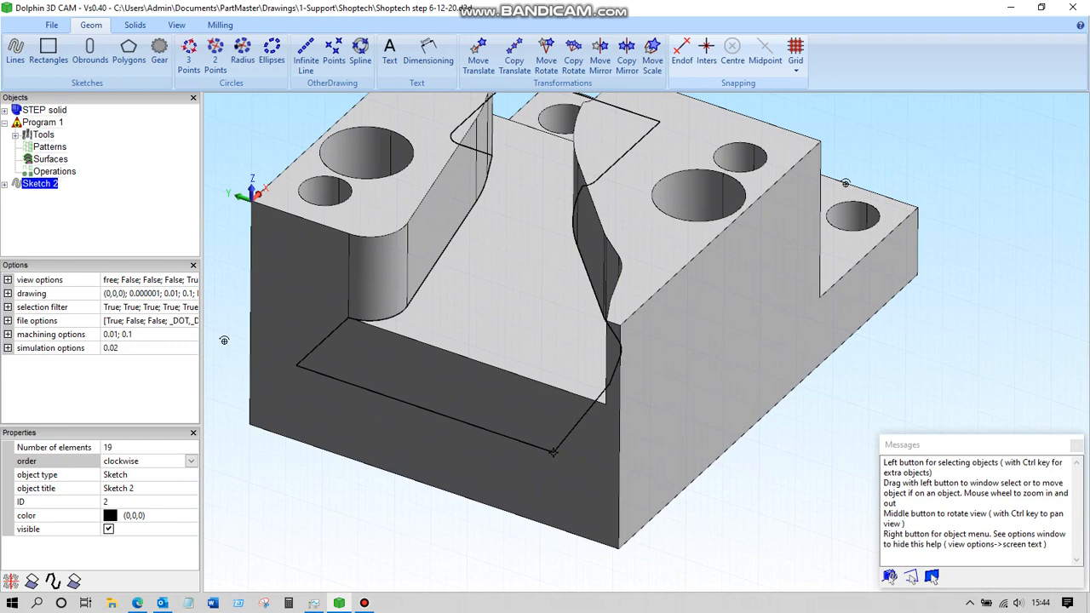
Start a new milling tool definition as an End Mill with a diameter of 6 mm
scroll(234, 333, down, 5)
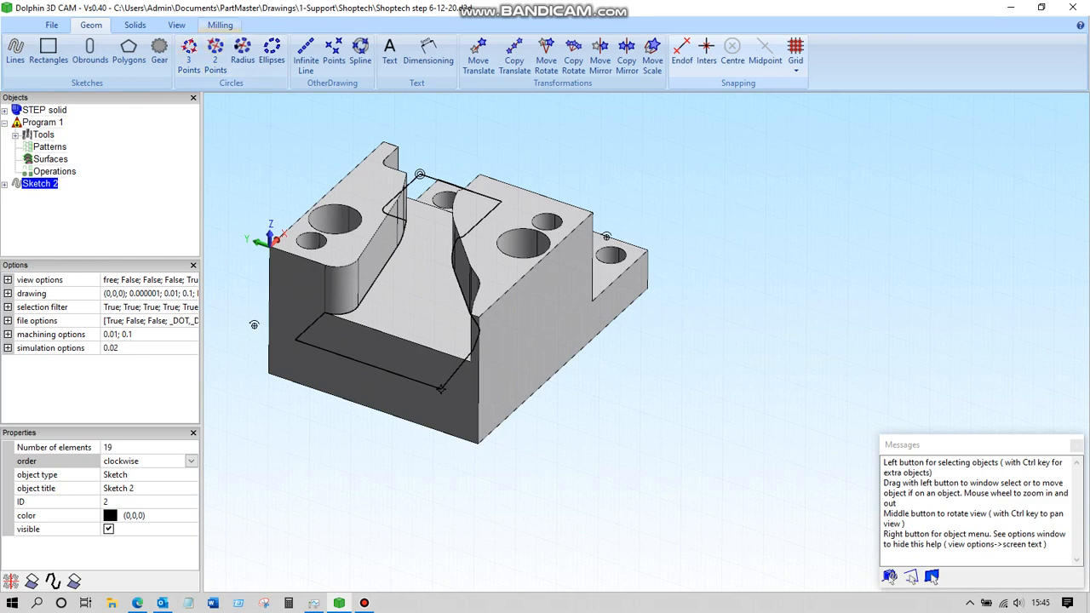
click(220, 24)
click(159, 52)
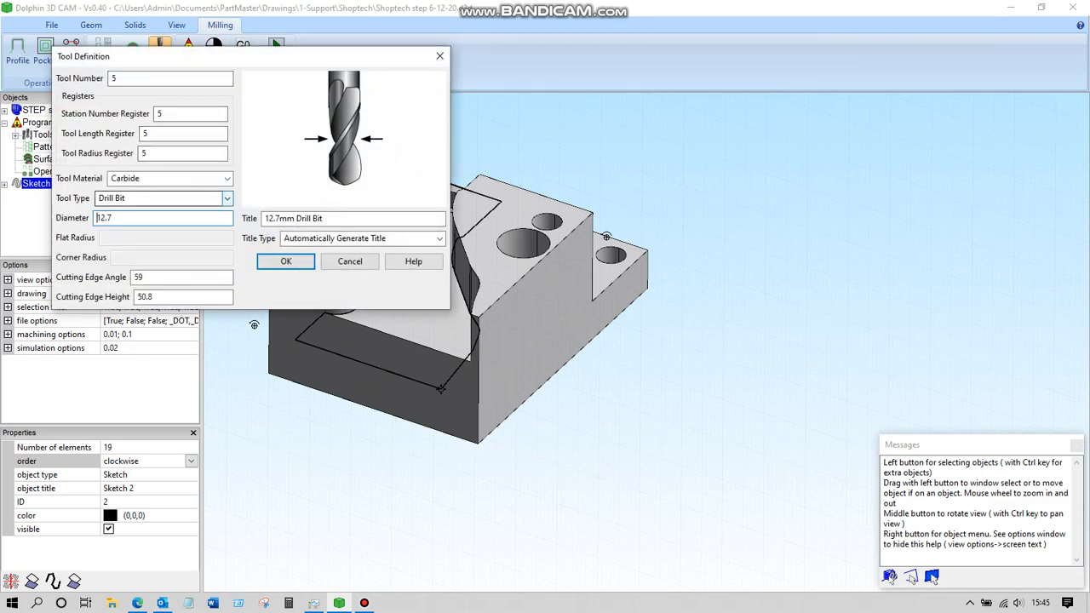
click(227, 197)
click(128, 234)
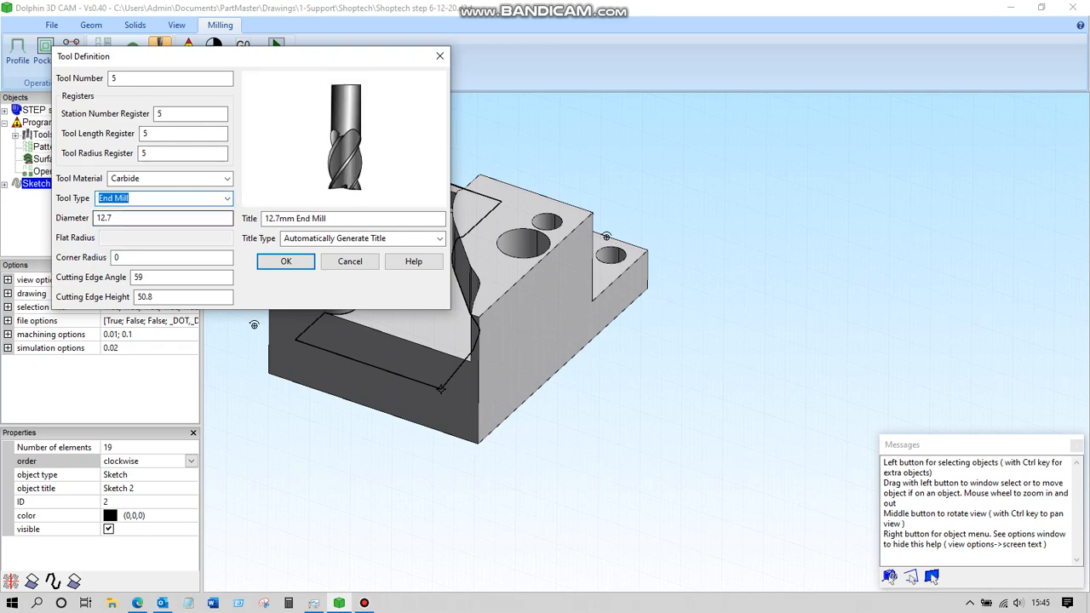
key(Tab)
text(6)
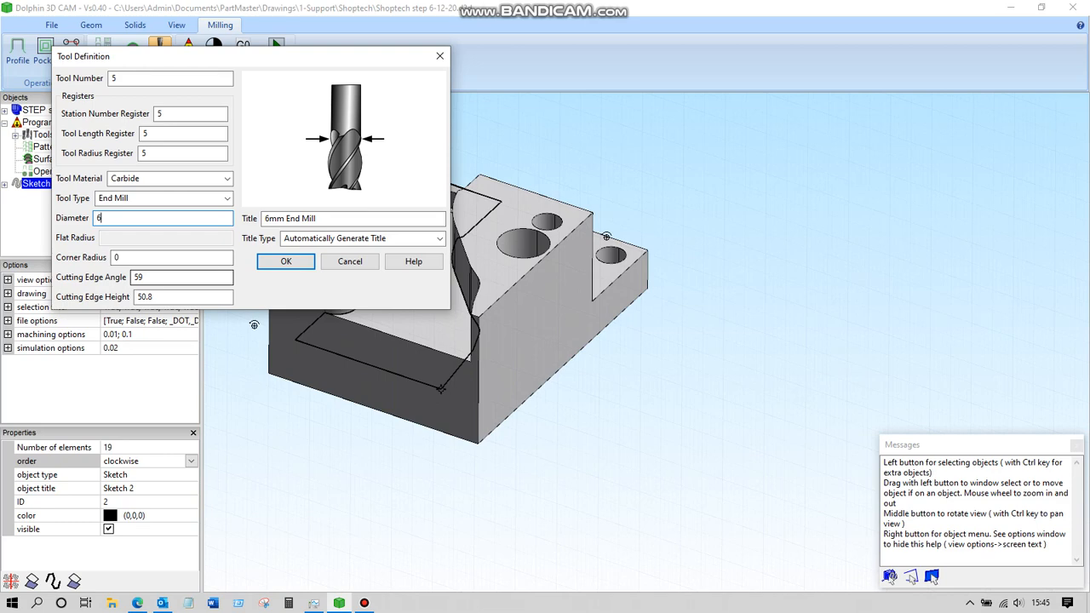
key(Tab)
key(Tab)
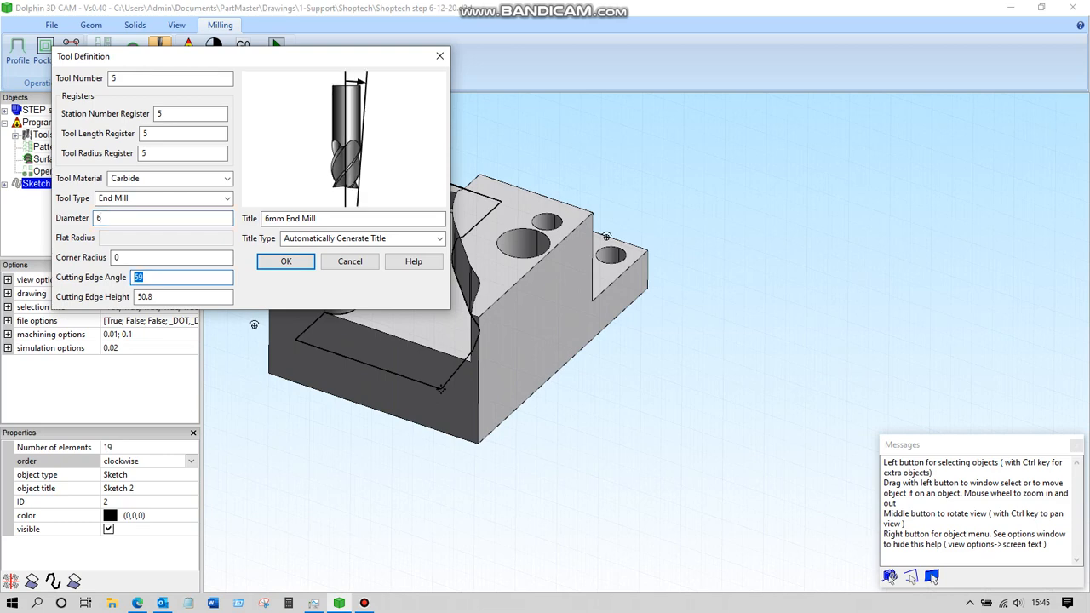
Set the new end mill's cutting edge angle to 90 and cutting edge height to 20, and create the tool
text(90)
key(Tab)
key(shift+Left)
key(shift+Left)
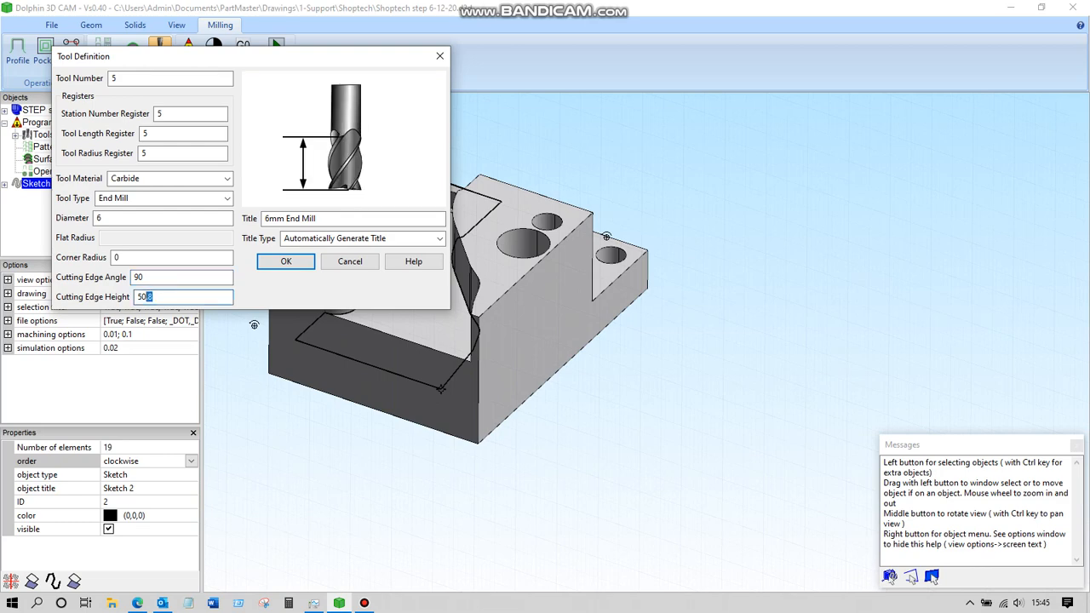
key(BackSpace)
key(BackSpace)
key(BackSpace)
text(20)
key(Tab)
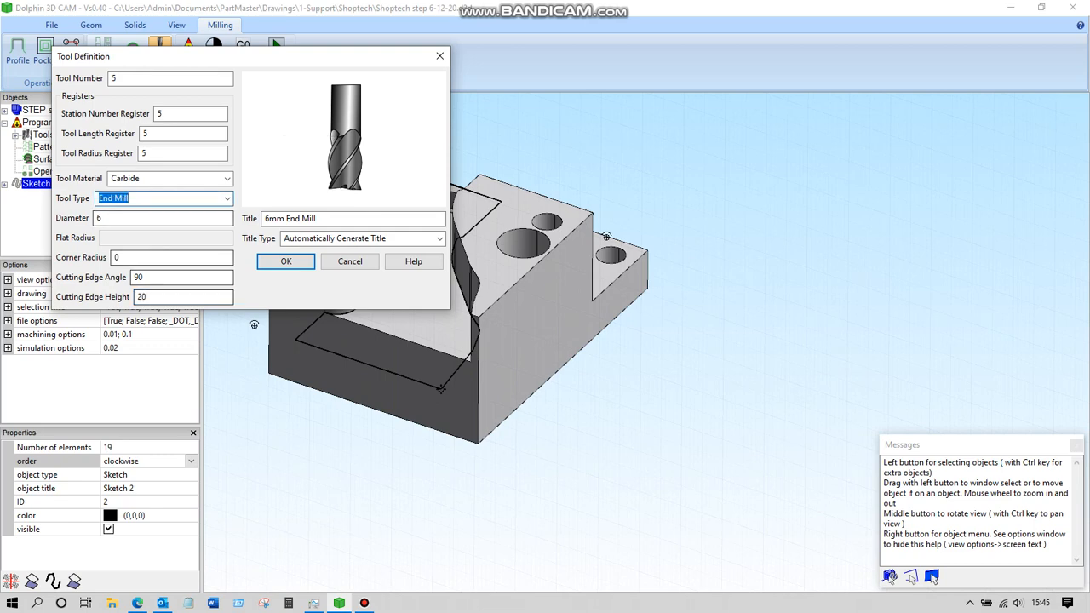
click(286, 261)
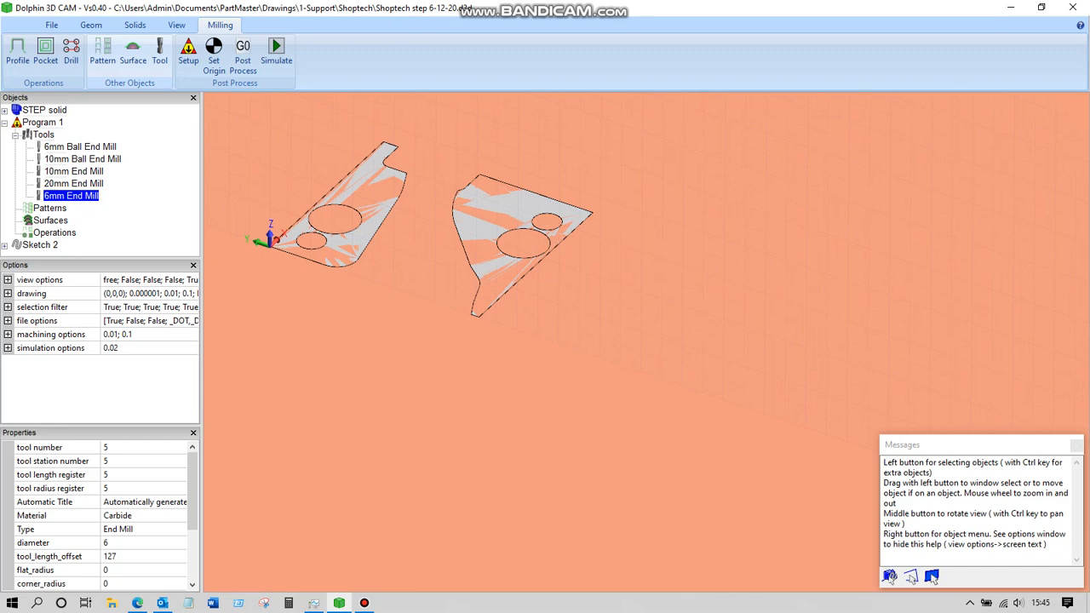
Reopen the 6mm End Mill's definition and set its cutting edge angle to 0
double_click(70, 196)
double_click(140, 277)
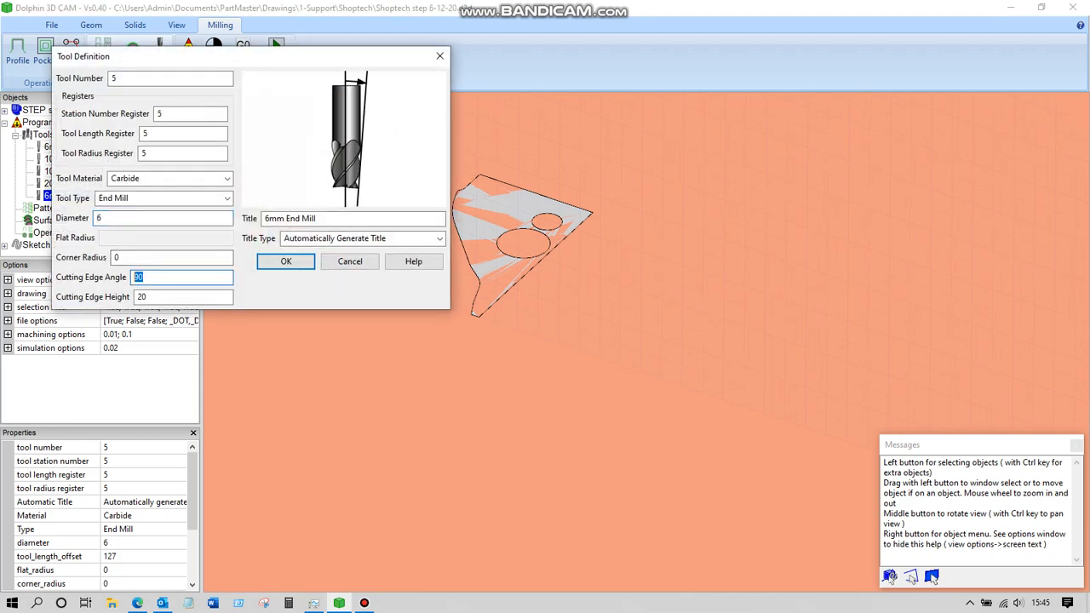
text(0)
click(119, 258)
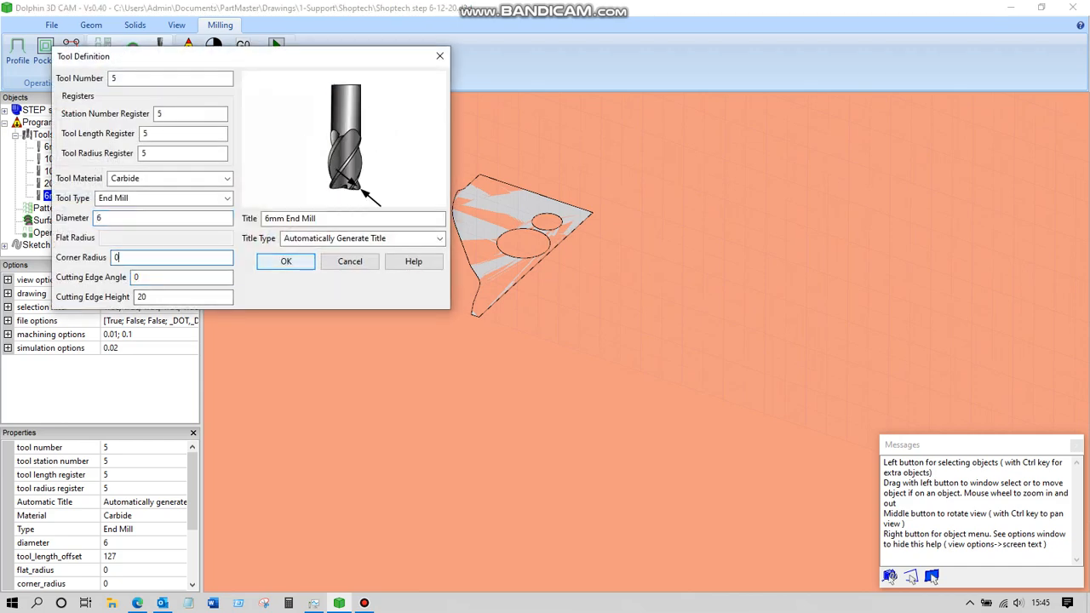
key(Return)
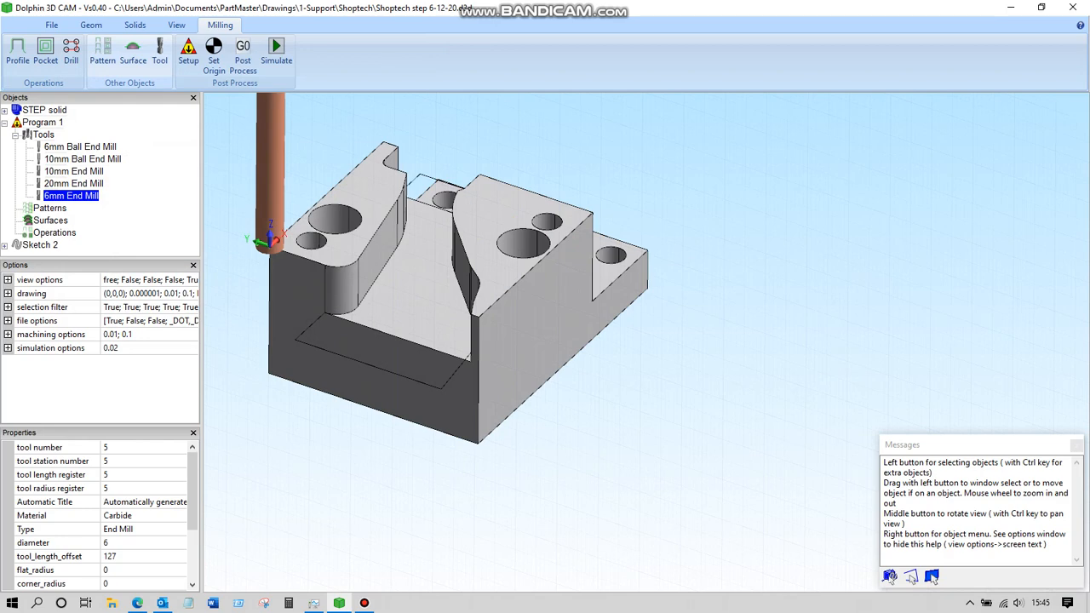
Start a pocket operation on Sketch 2 with a step over of 3 and a material allowance of 0
click(40, 183)
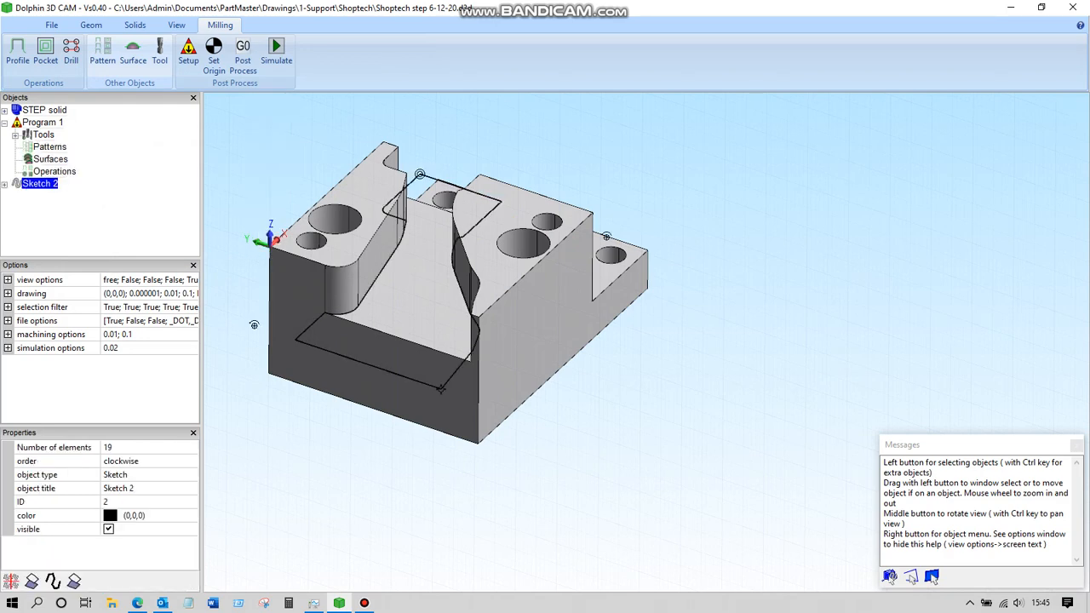
right_click(40, 183)
click(110, 346)
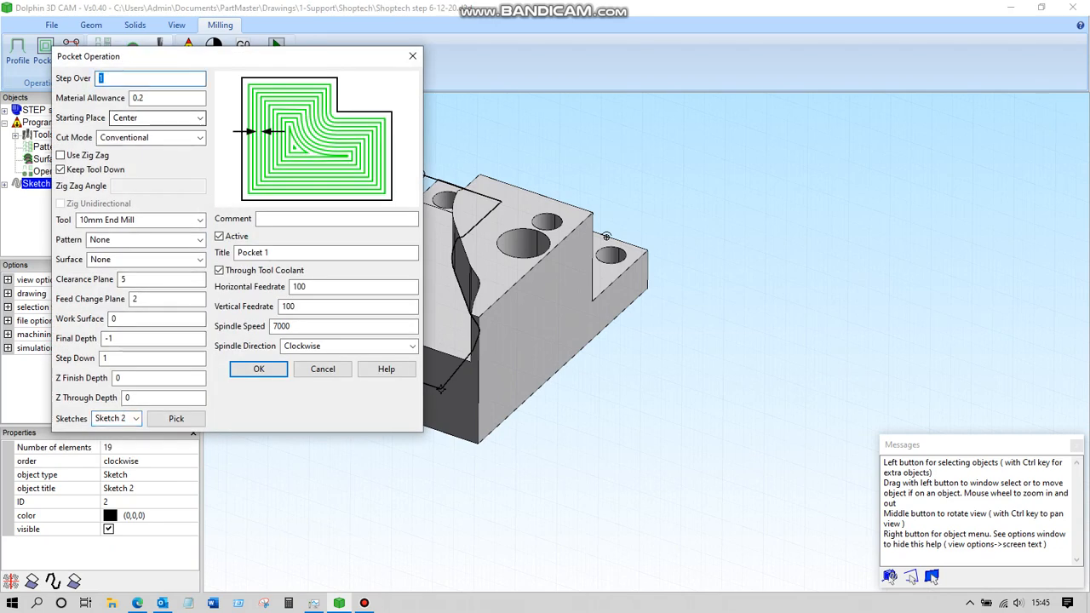
text(3)
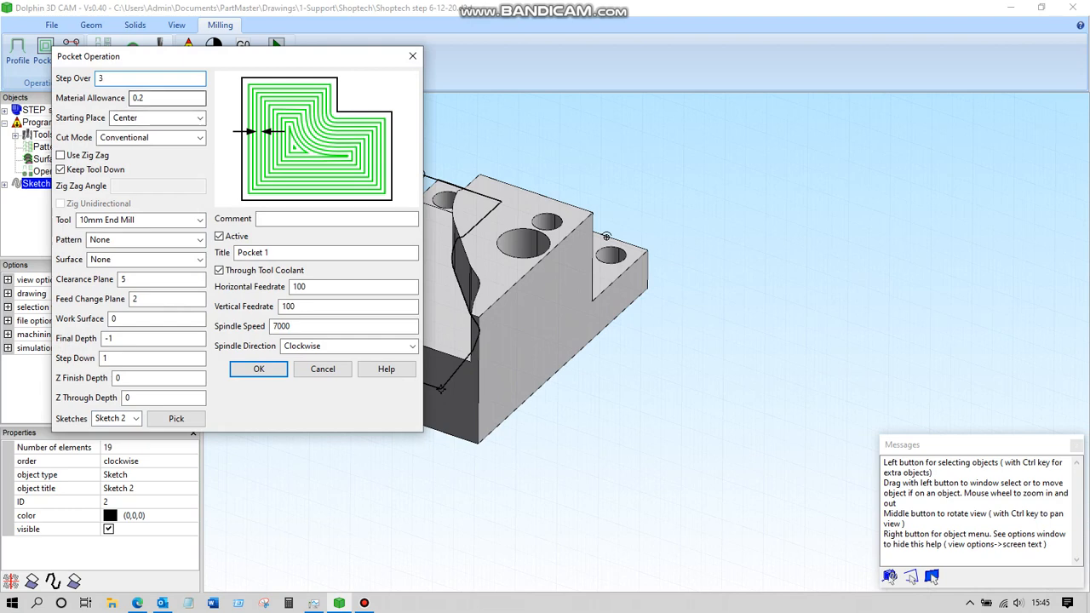
key(Tab)
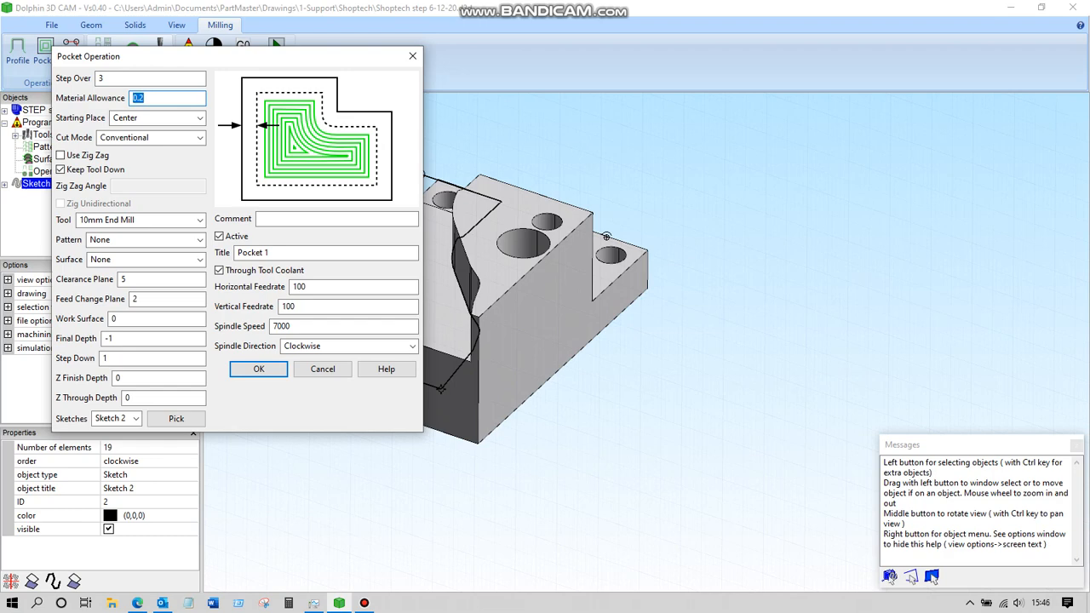
text(0)
Set the pocket's starting place to Boundary and its tool to the 6mm End Mill
click(200, 117)
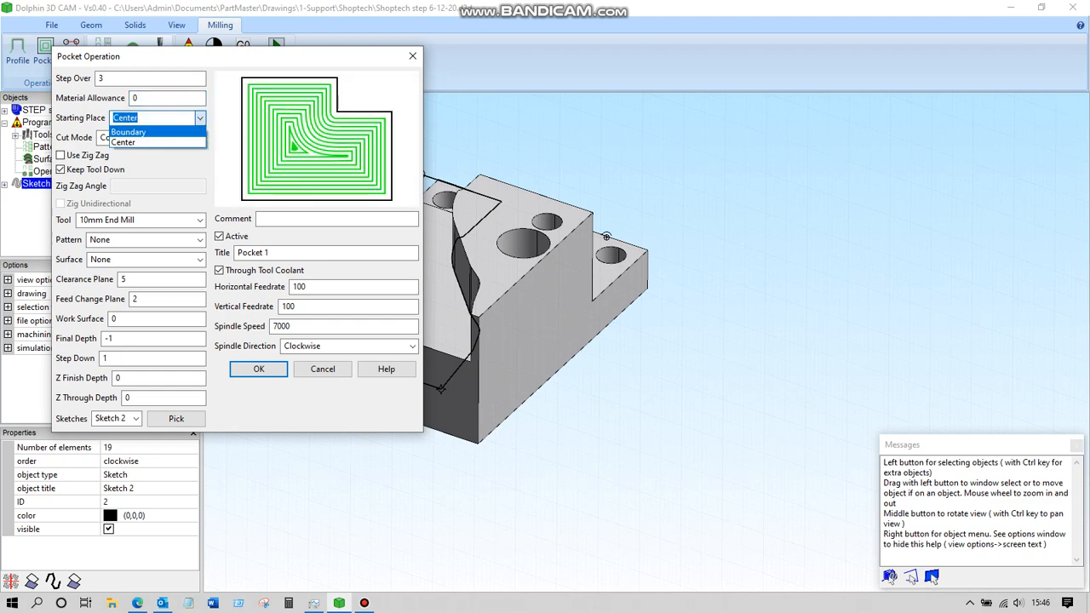
click(127, 132)
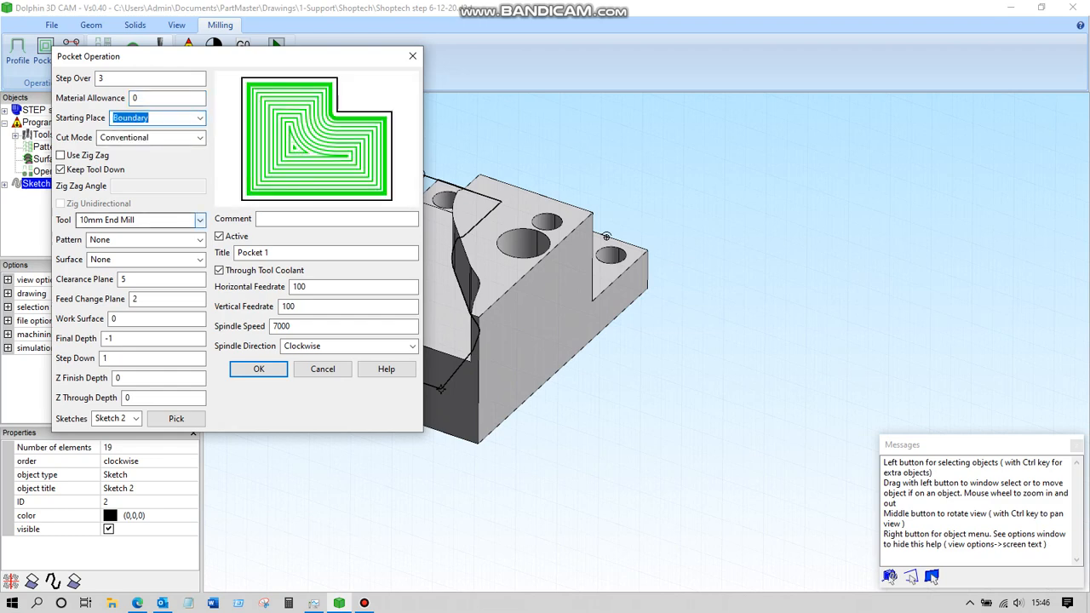
click(199, 220)
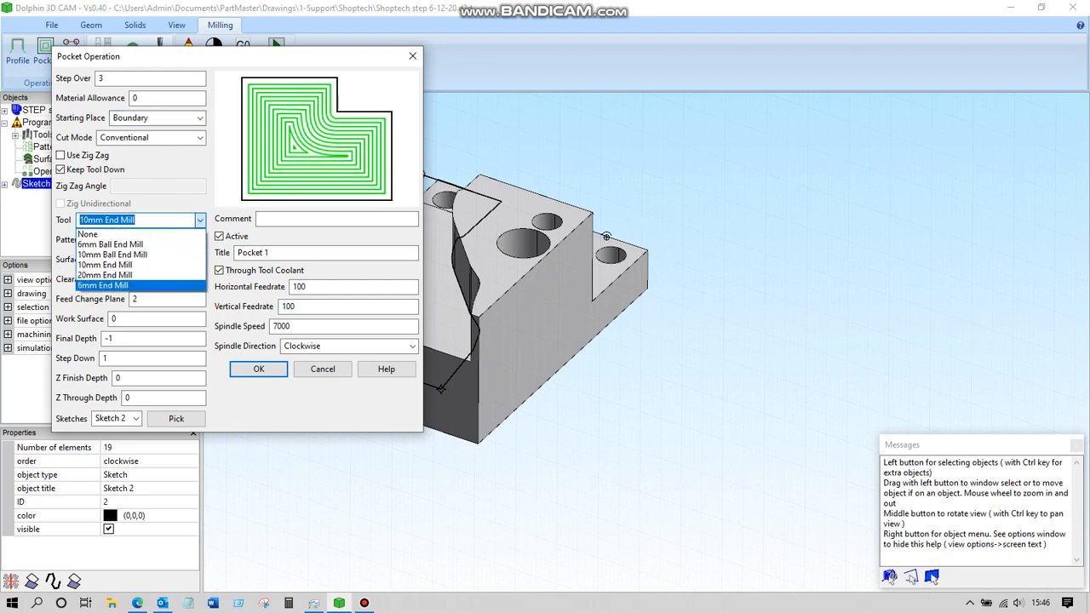
click(102, 285)
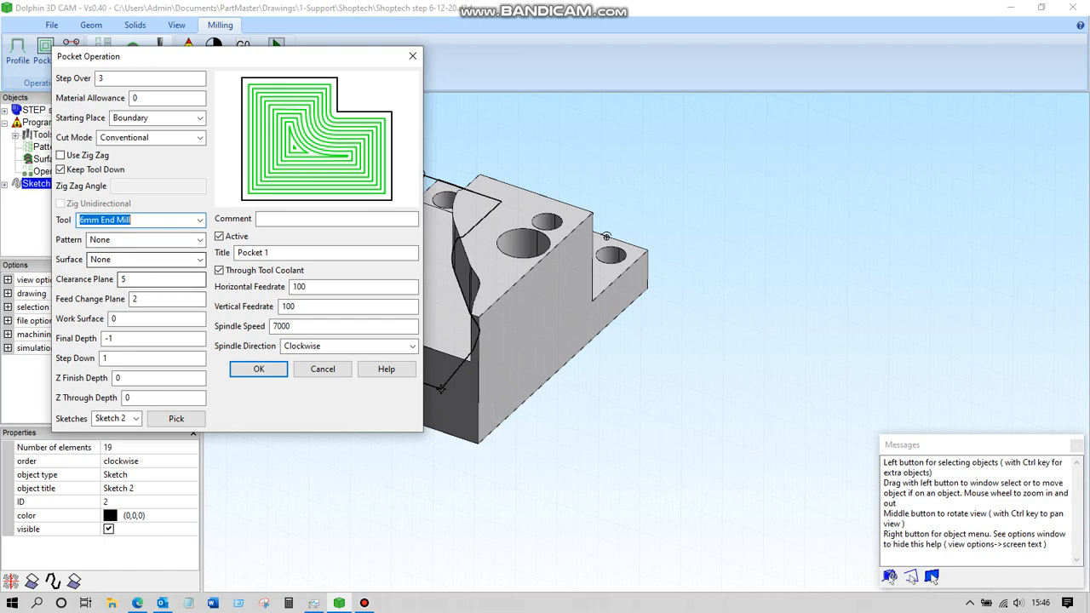
Set the pocket's clearance plane to 50 and feed change plane to 3
click(161, 280)
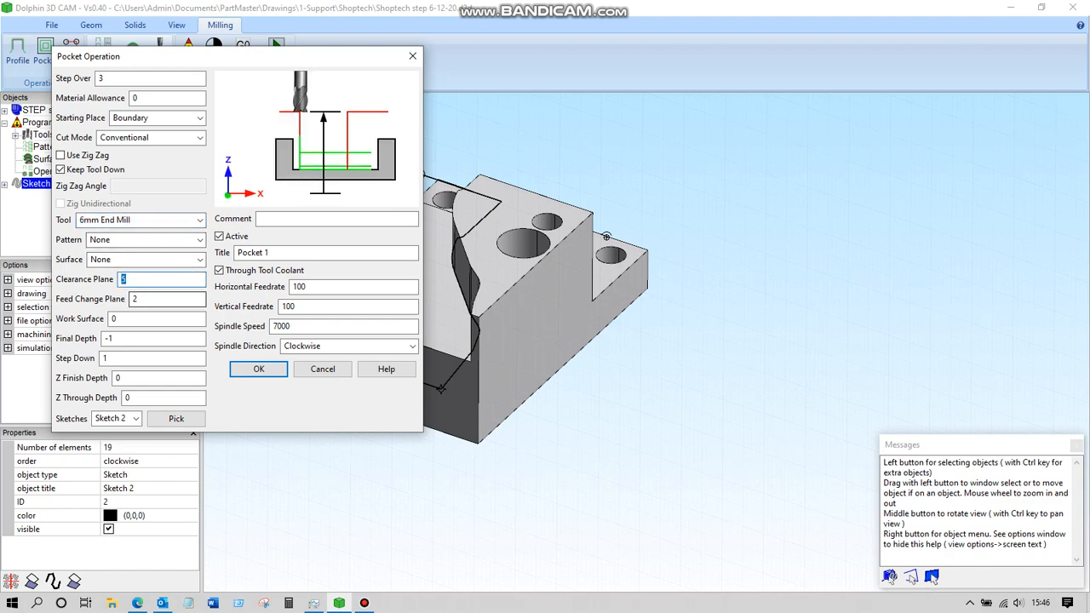
text(50)
key(Tab)
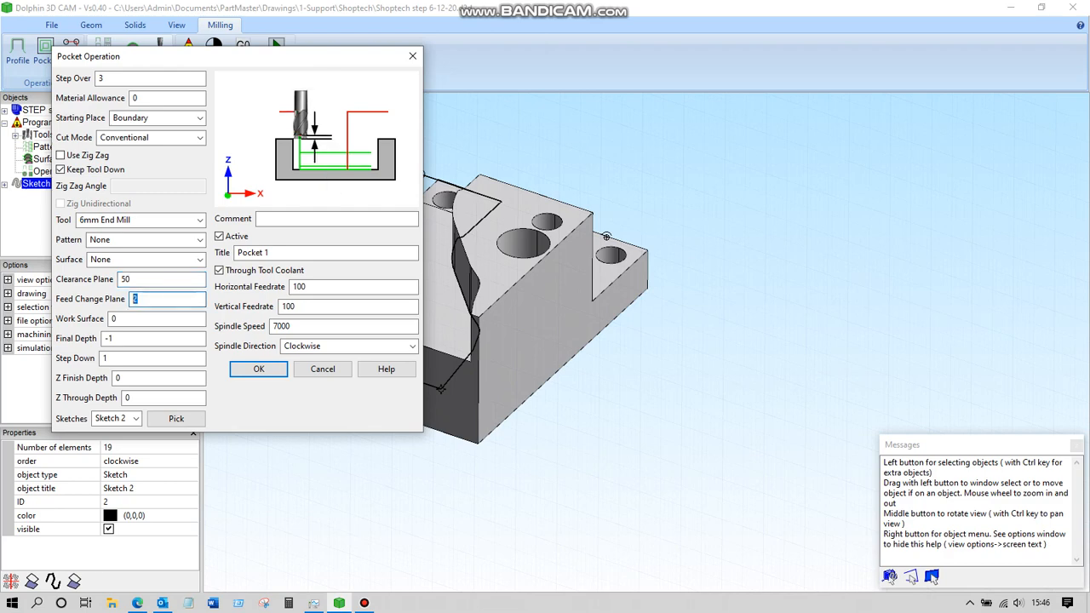
text(3)
key(Tab)
key(Tab)
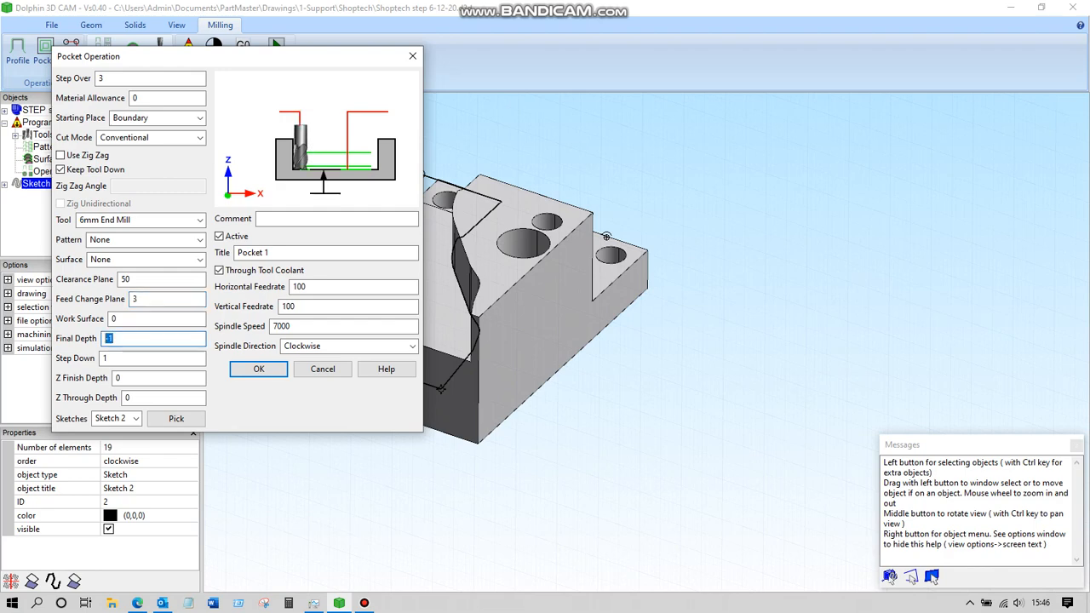
Set the pocket's final depth to -7.5 and step down to 0, and generate its toolpath
text(-7.5)
key(Tab)
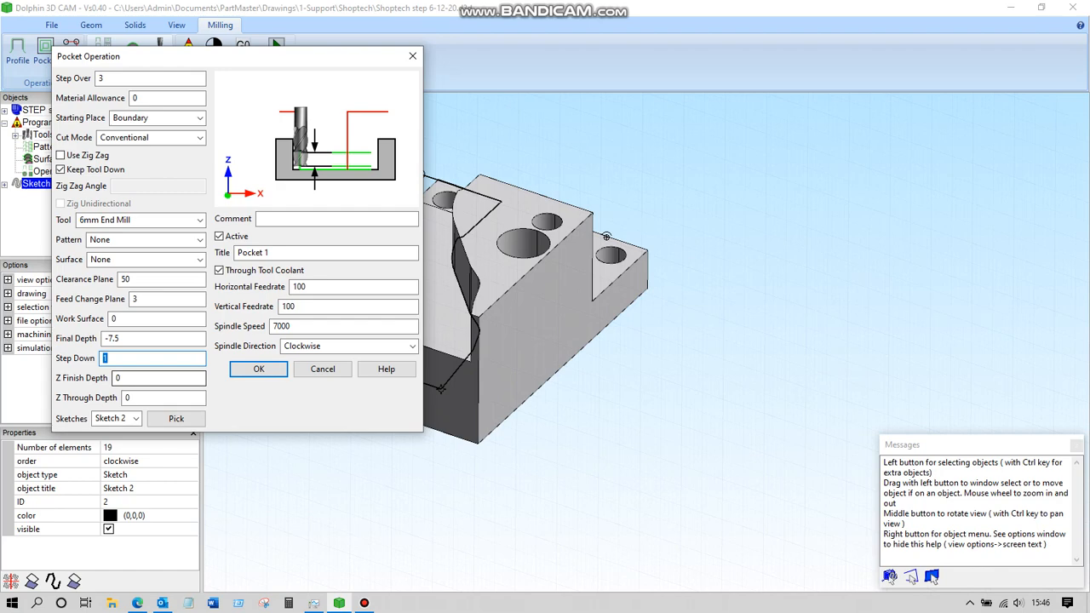
text(0)
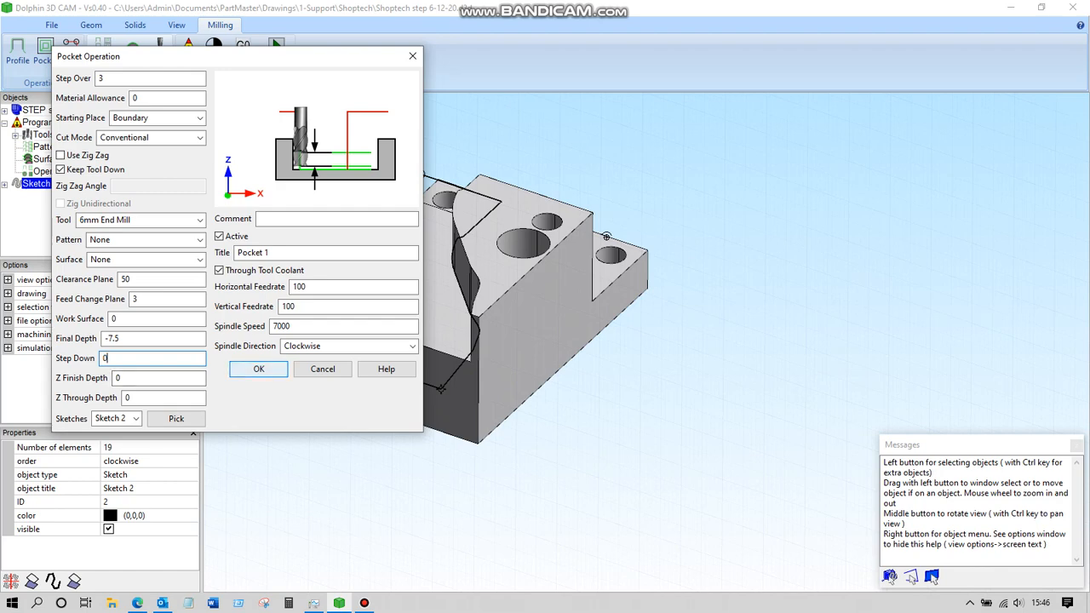
key(Return)
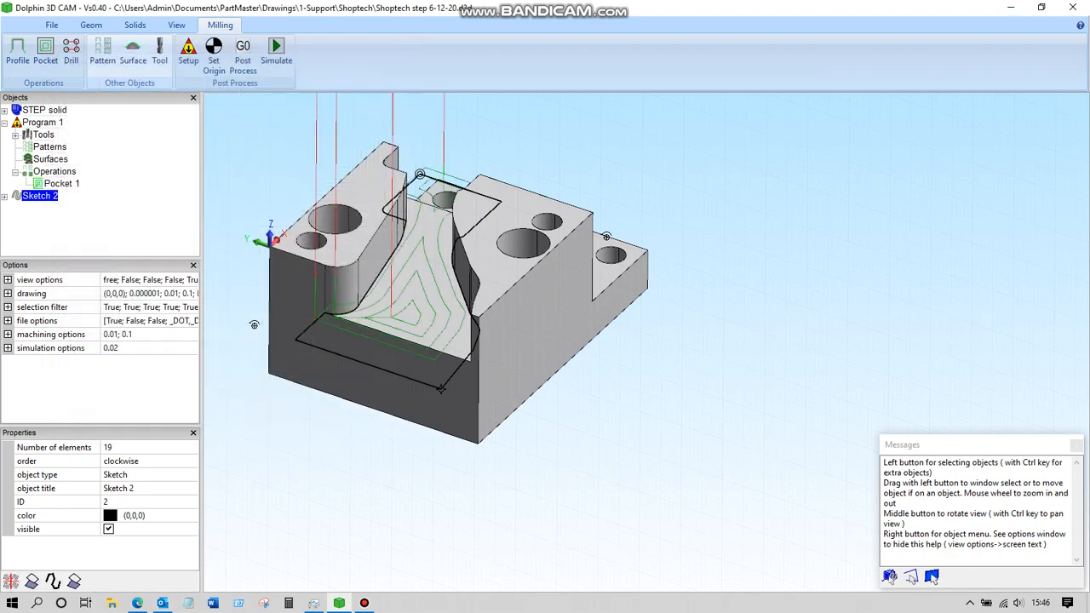
middle_drag(254, 324, 259, 351)
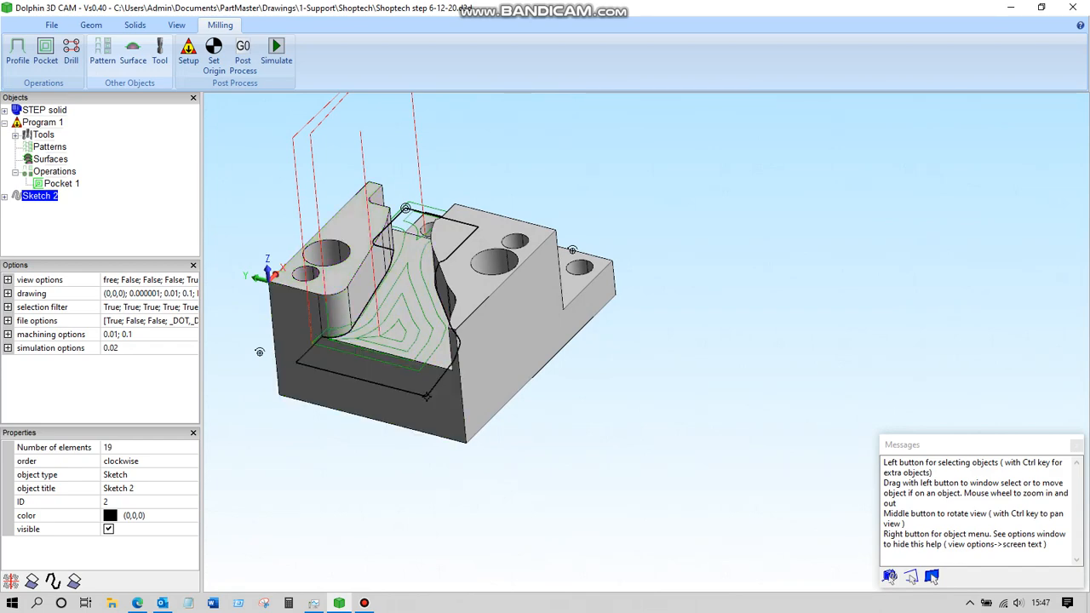
Edit the Pocket 1 operation to a final depth of -10 and a step down of 2, and regenerate its toolpath
double_click(61, 183)
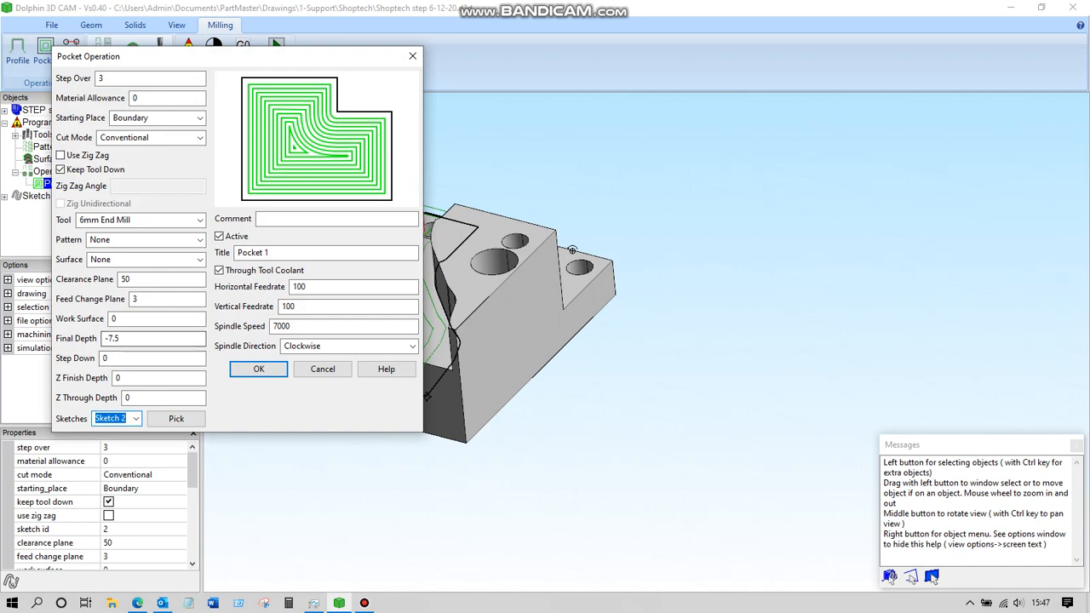
double_click(111, 338)
text(-10)
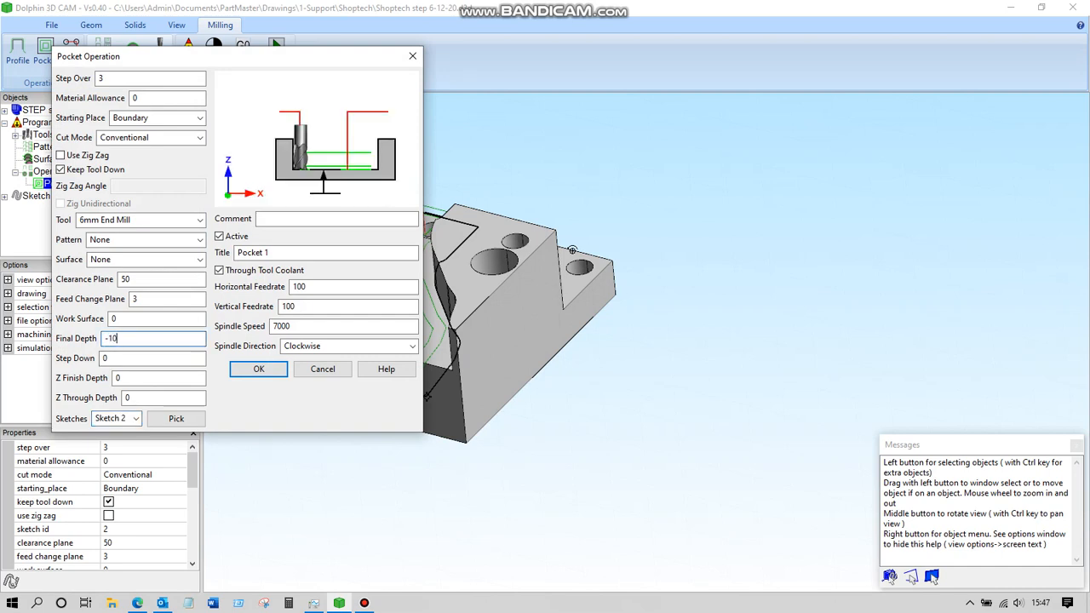
double_click(112, 357)
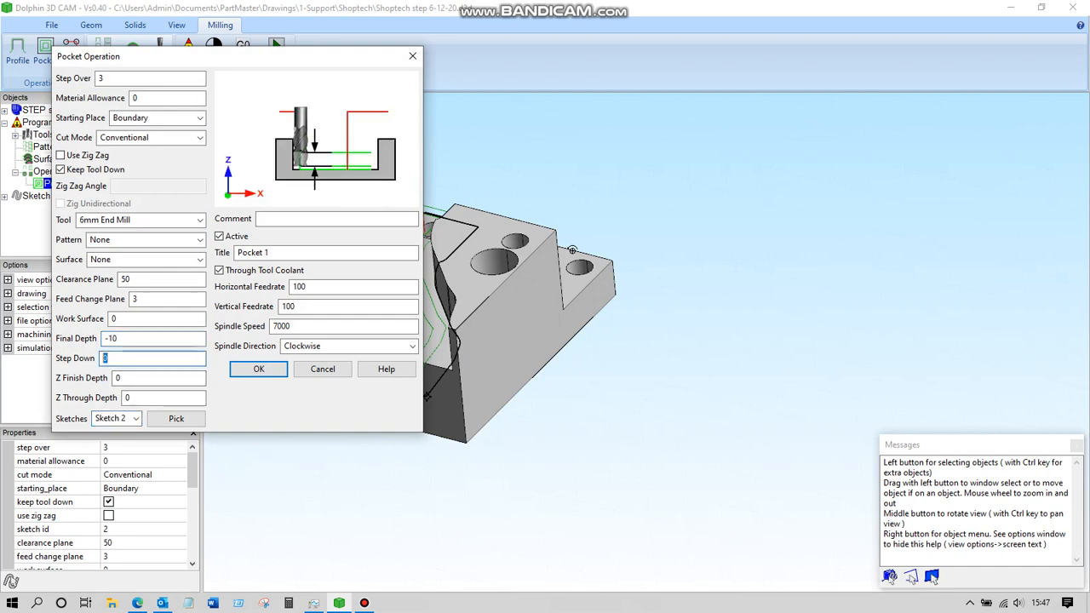
text(2)
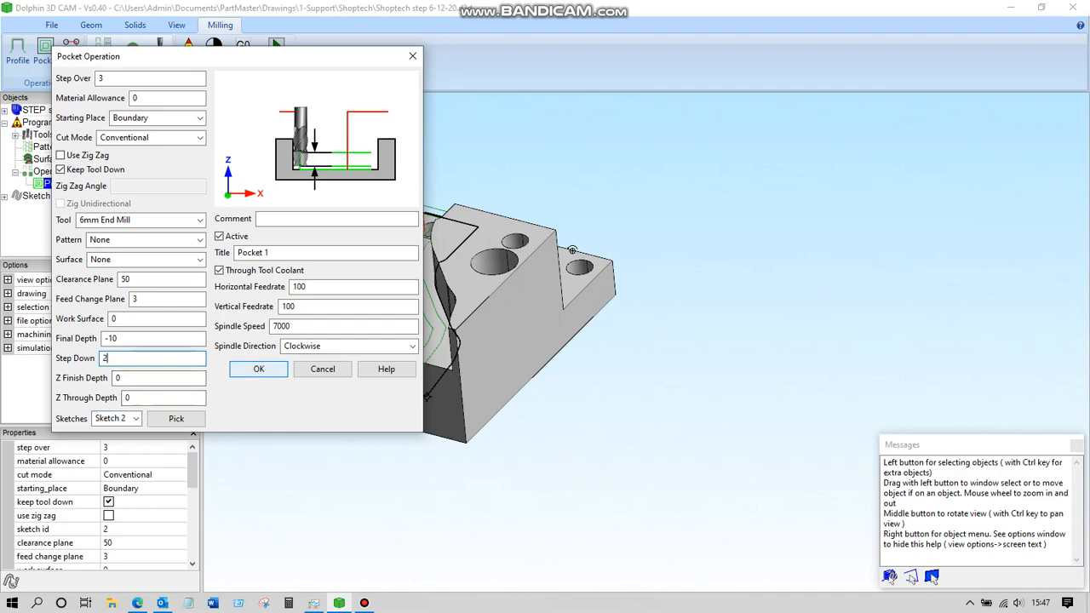
click(259, 369)
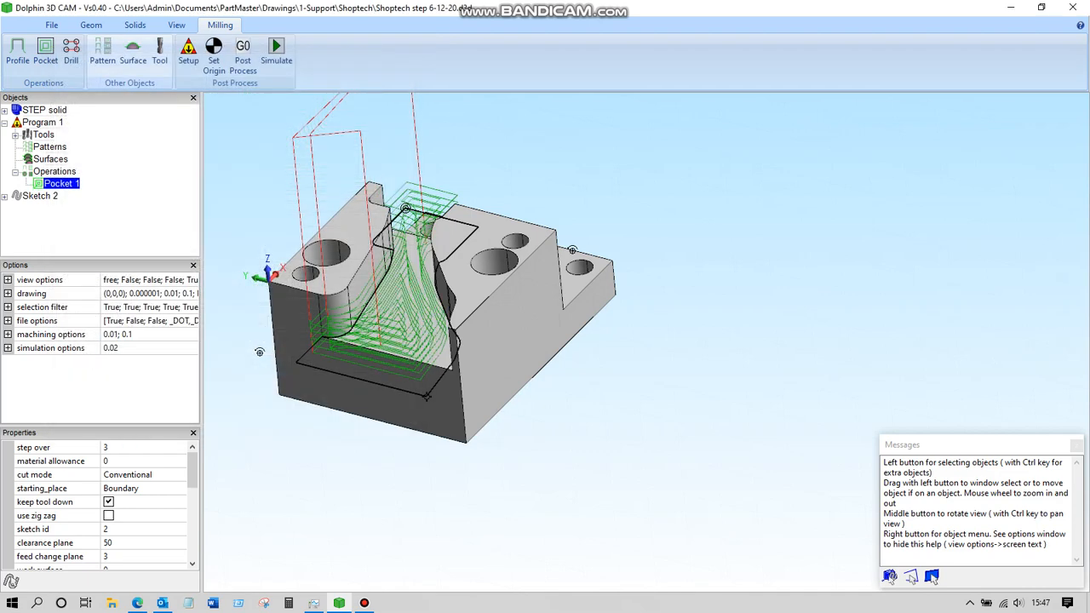
middle_drag(243, 507, 219, 481)
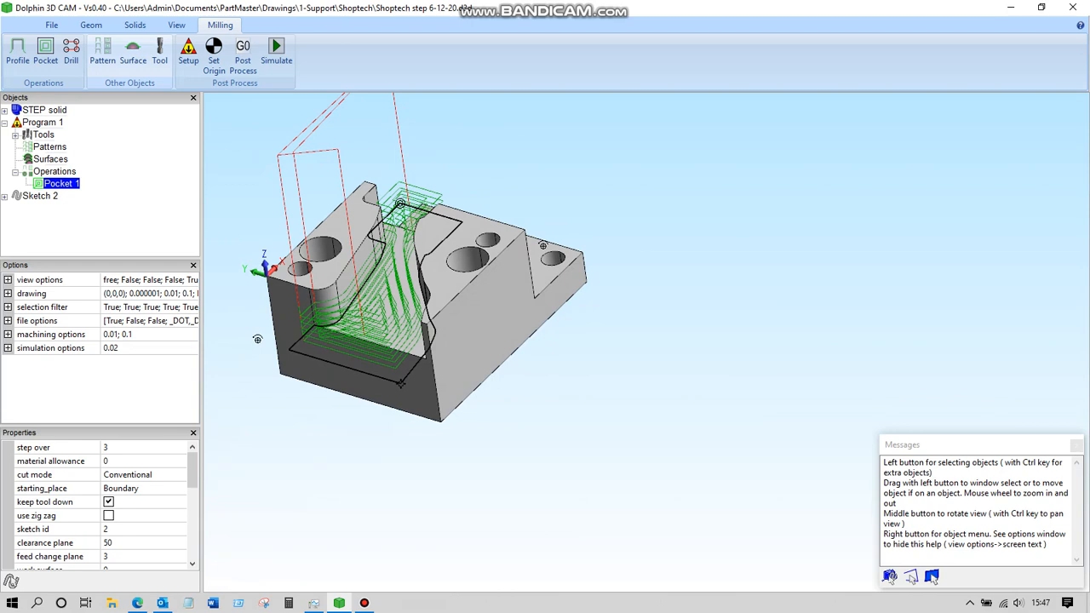